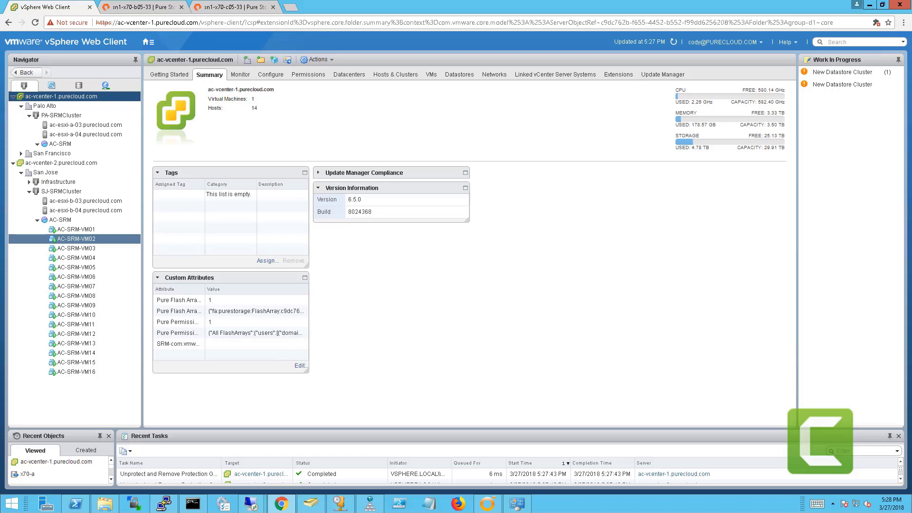
Check the VMs on the San Jose and Palo Alto SRM::ActiveCluster VMFS01 and VMFS02 datastores
click(80, 87)
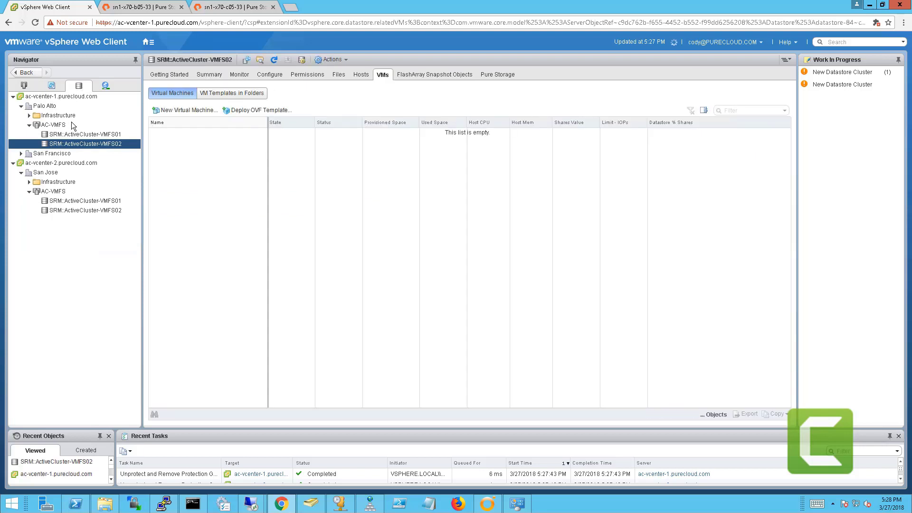
click(121, 203)
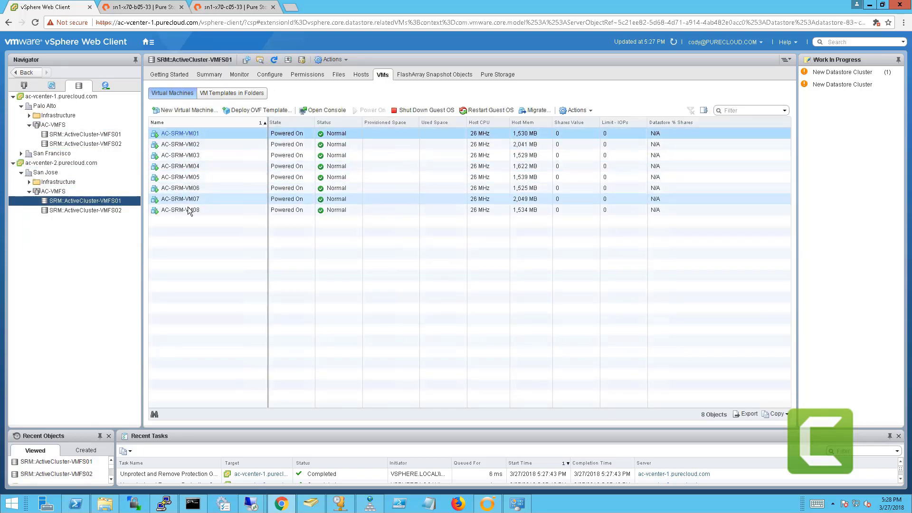
click(120, 210)
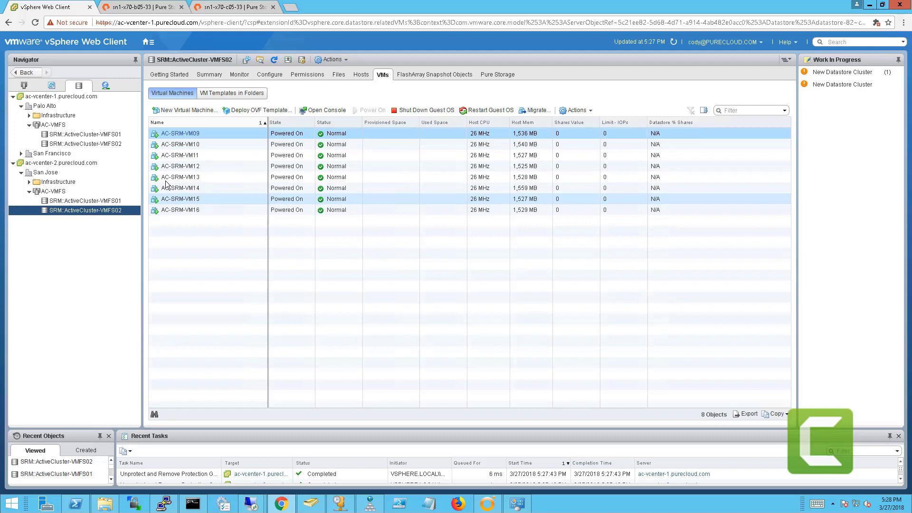
click(123, 135)
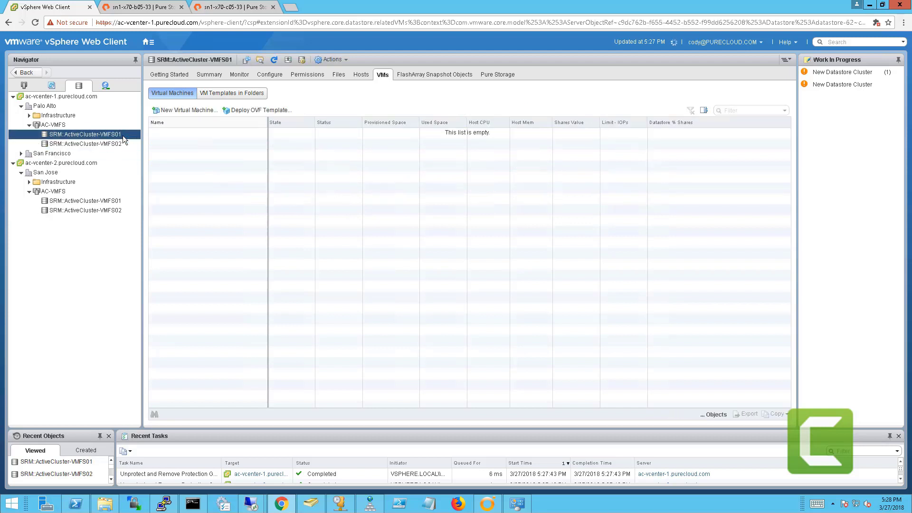
click(125, 145)
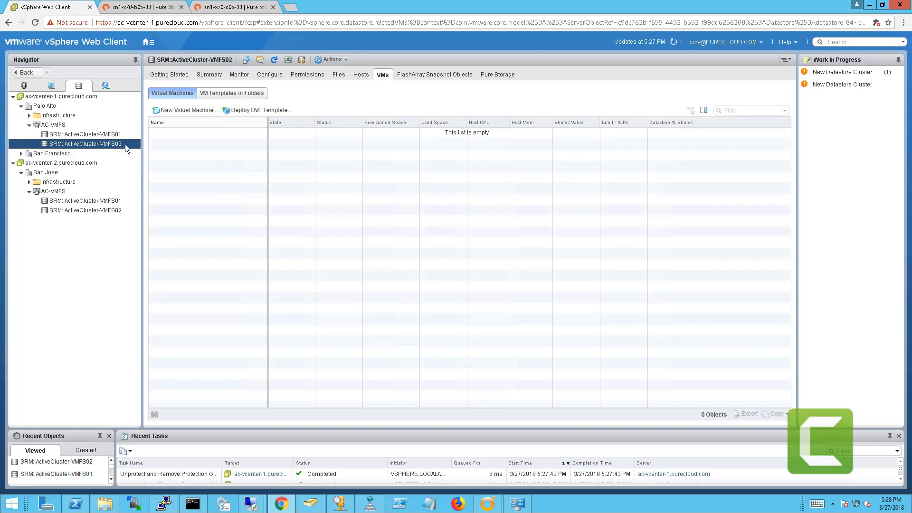
On the first FlashArray, open the SRM pod's VMFS01 volume and its PA-SRMCluster host group
click(143, 10)
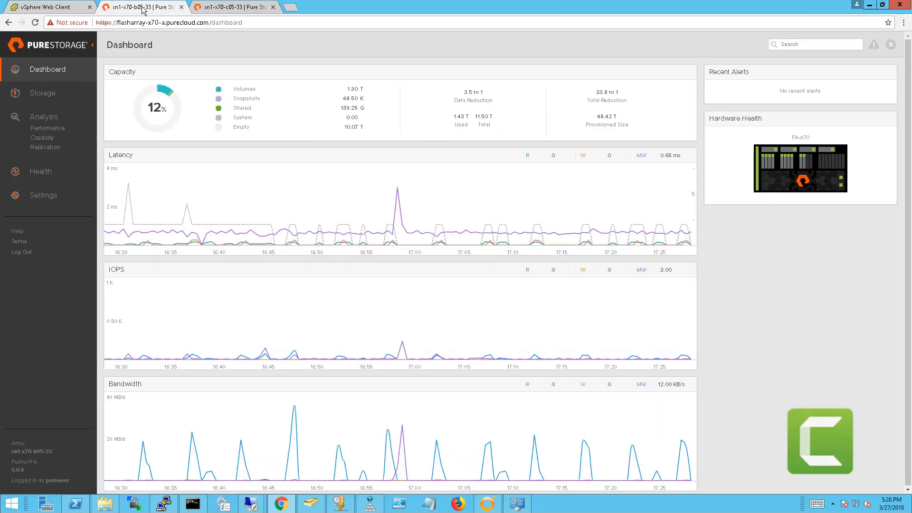
click(43, 93)
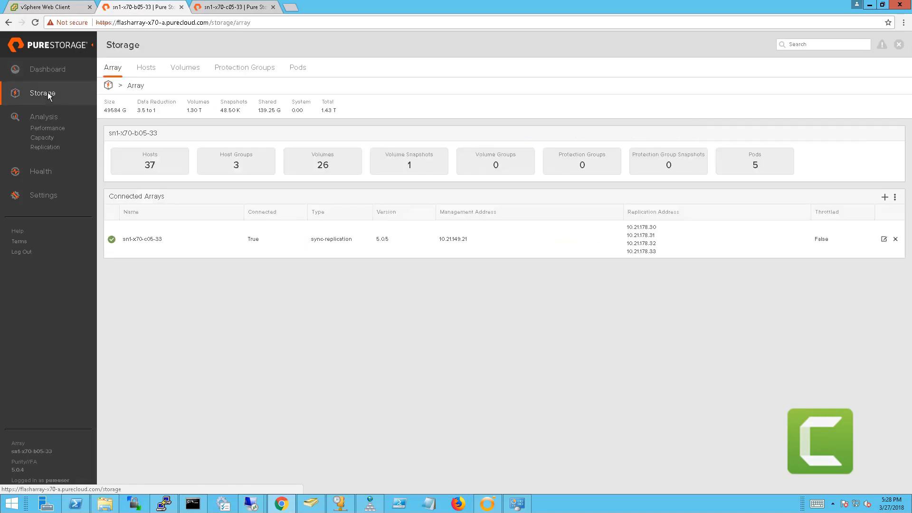
click(297, 68)
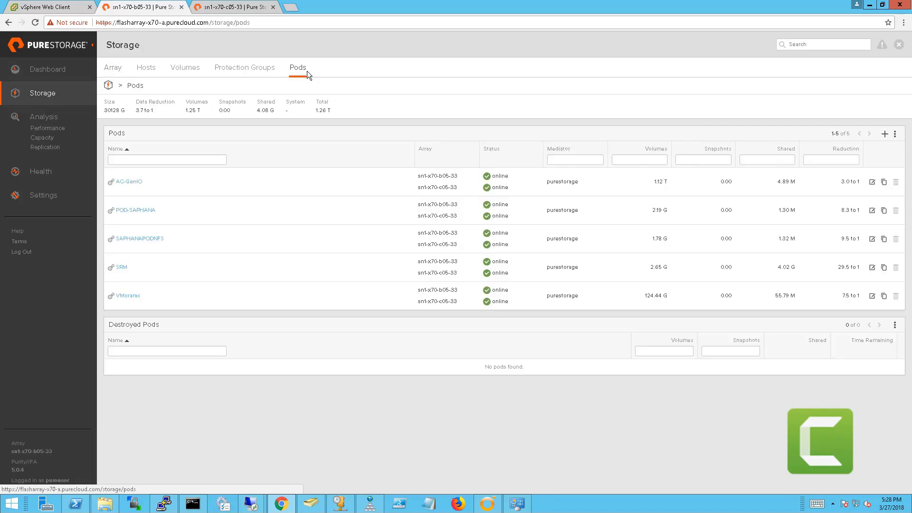
click(126, 268)
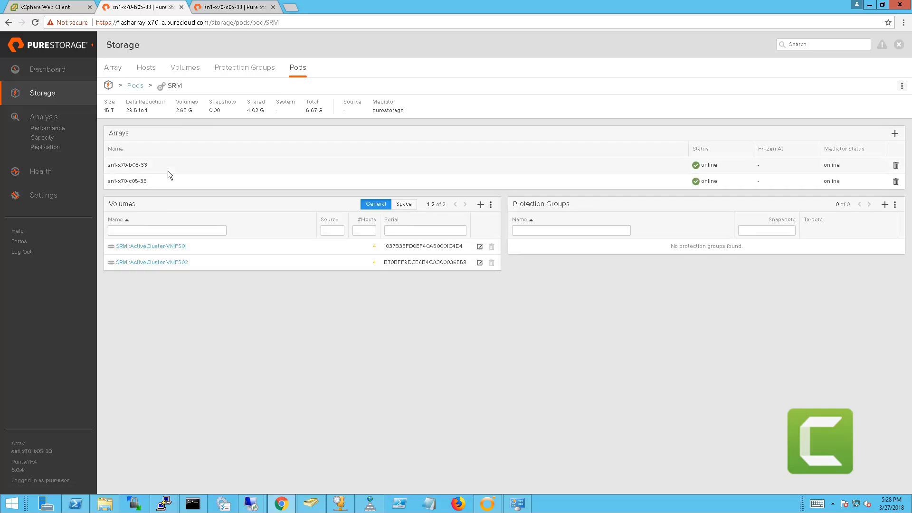
click(178, 249)
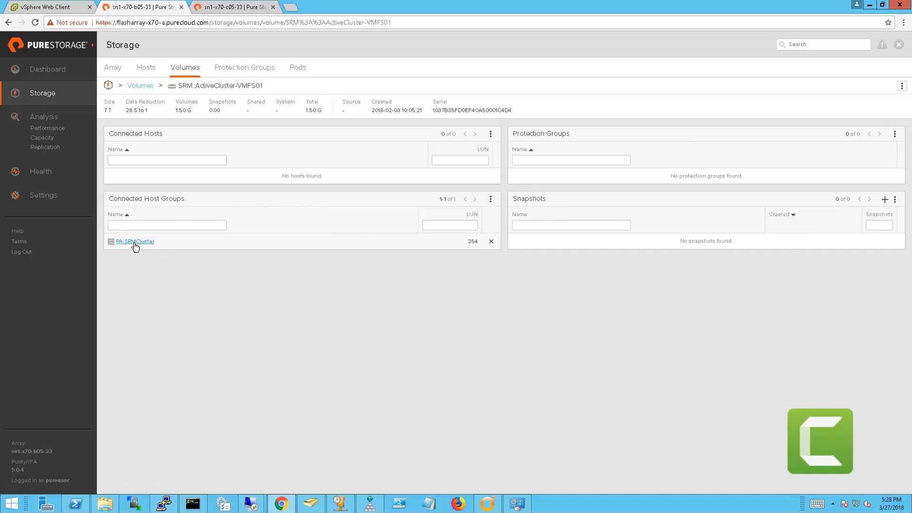
click(136, 243)
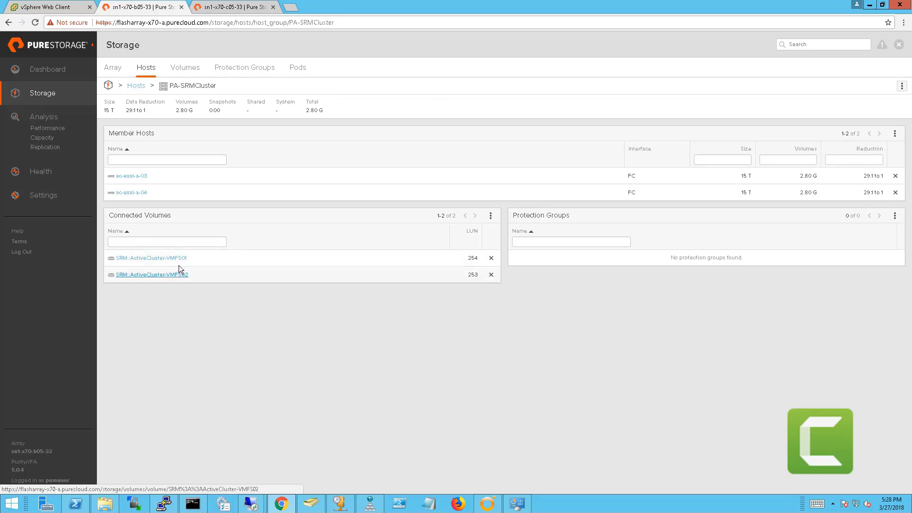
On the second FlashArray, open the SRM pod's VMFS02 volume and its SJ-SRMCluster host group
click(236, 9)
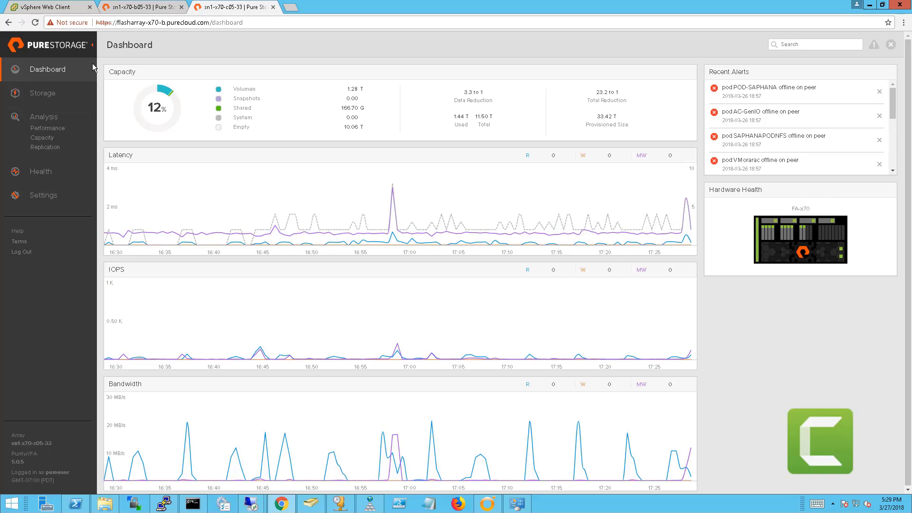
click(43, 93)
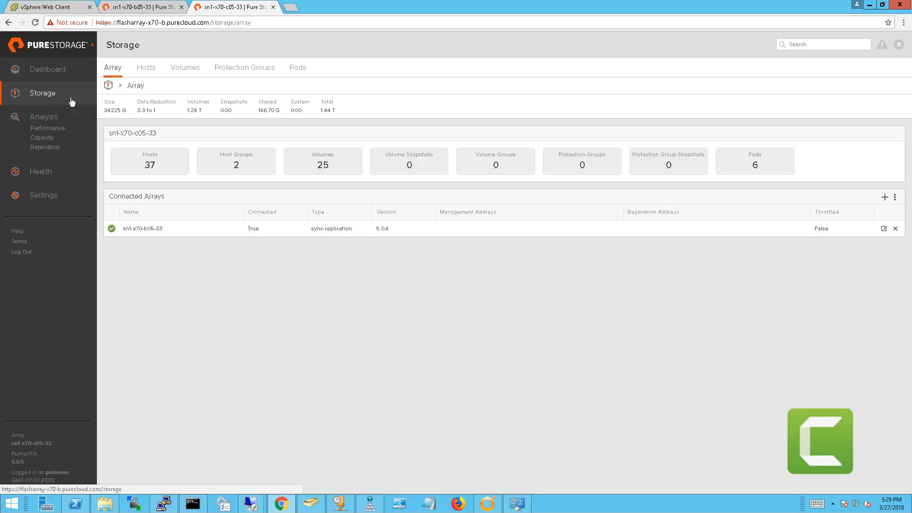
click(293, 69)
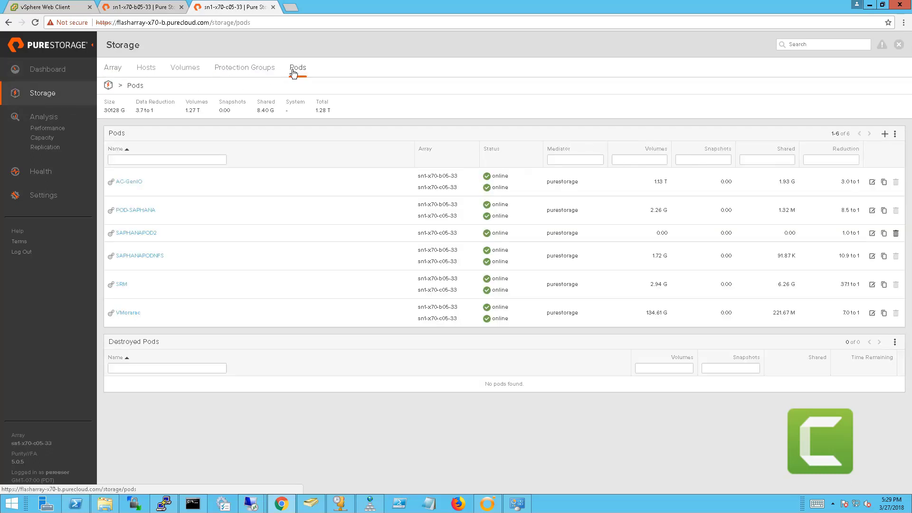
click(122, 285)
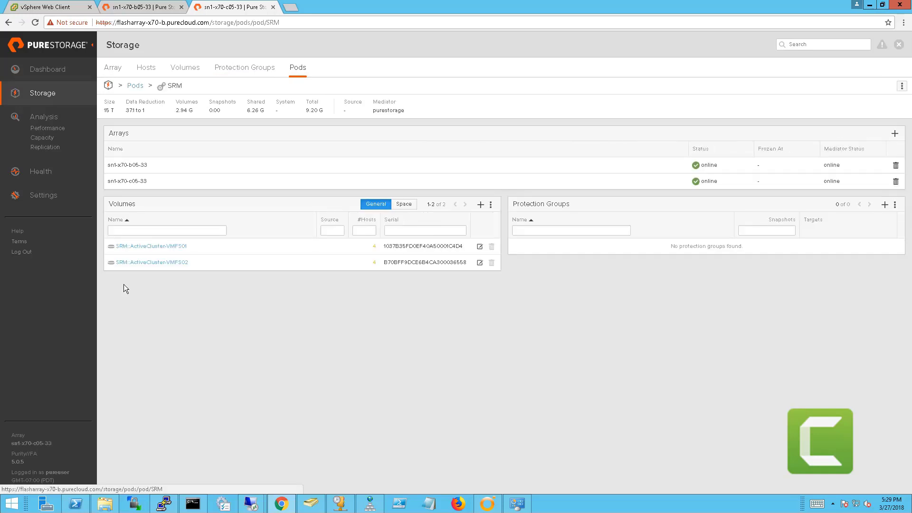
click(179, 263)
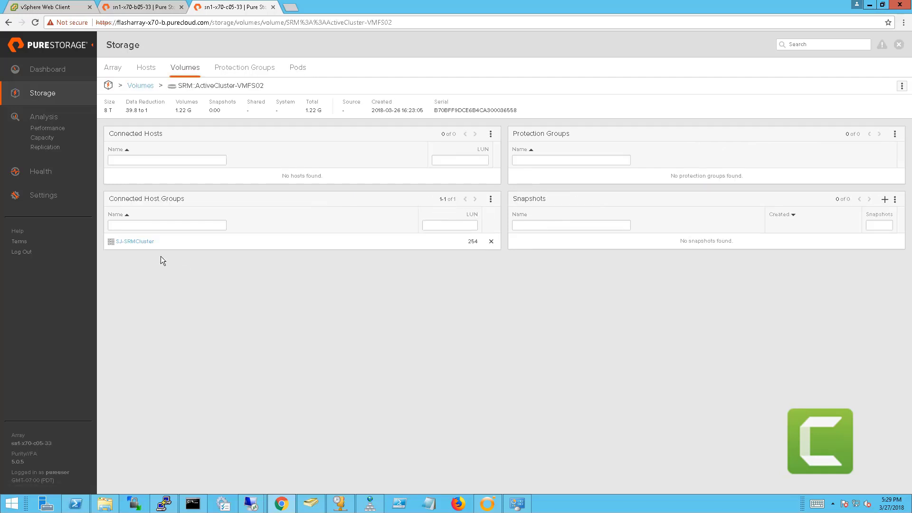
click(141, 242)
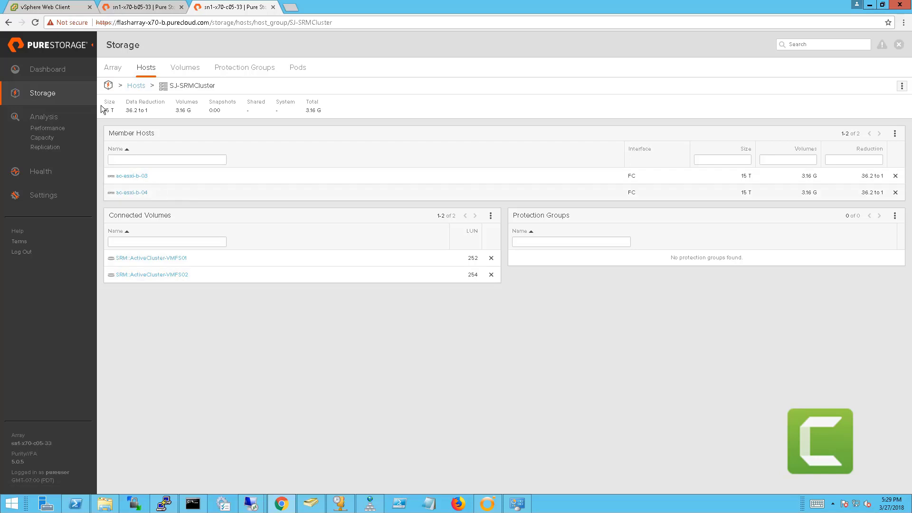
Verify the AC-SRMPod storage policy lists the sixteen AC-SRM VMs, then go to Site Recovery
click(50, 7)
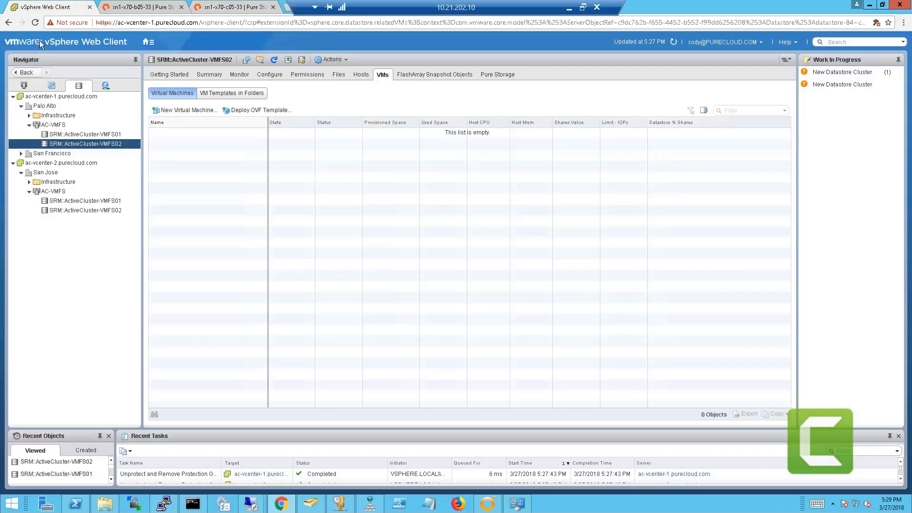
click(147, 42)
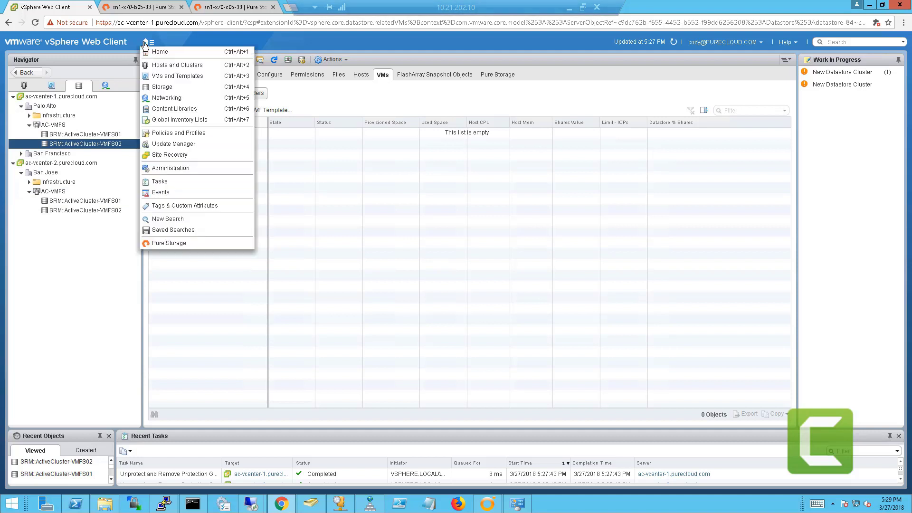
click(196, 134)
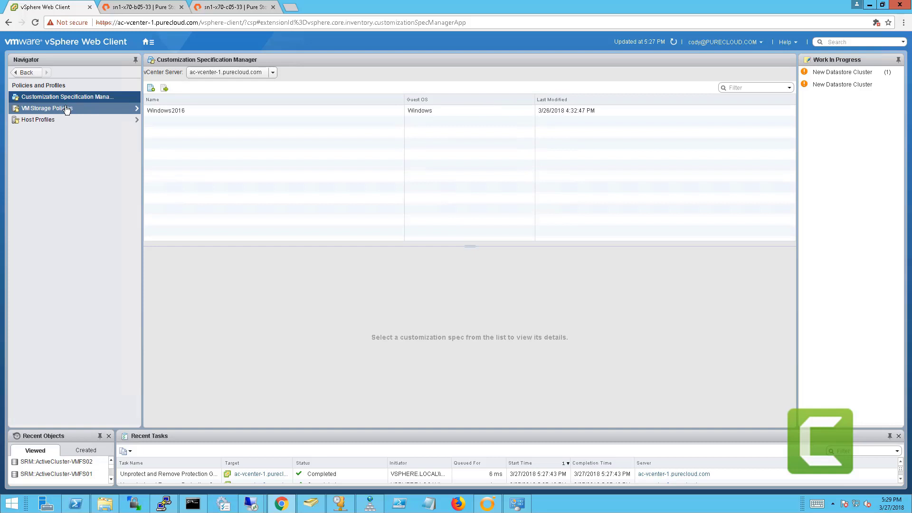
click(66, 108)
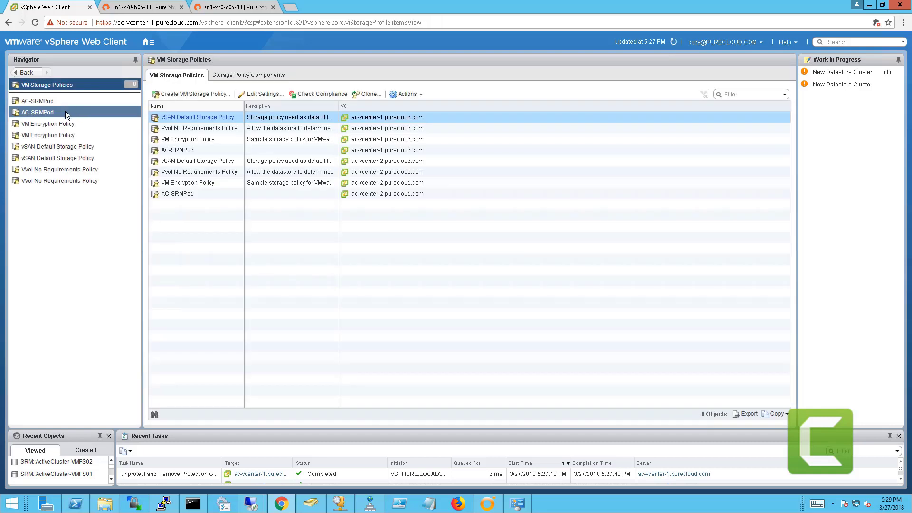
click(80, 112)
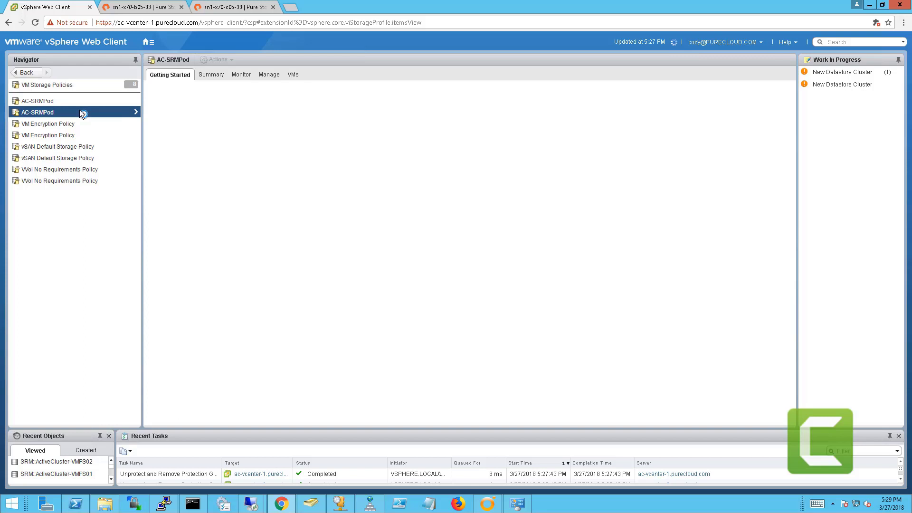
click(290, 73)
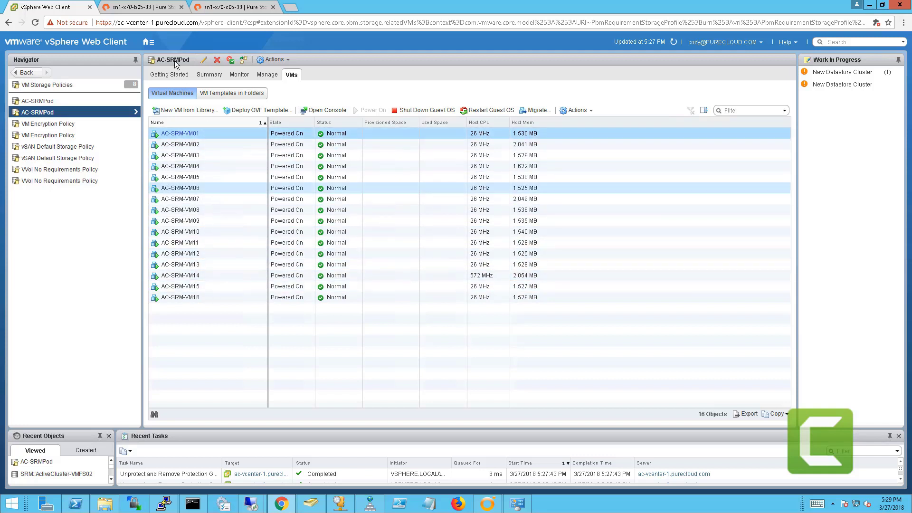
click(148, 42)
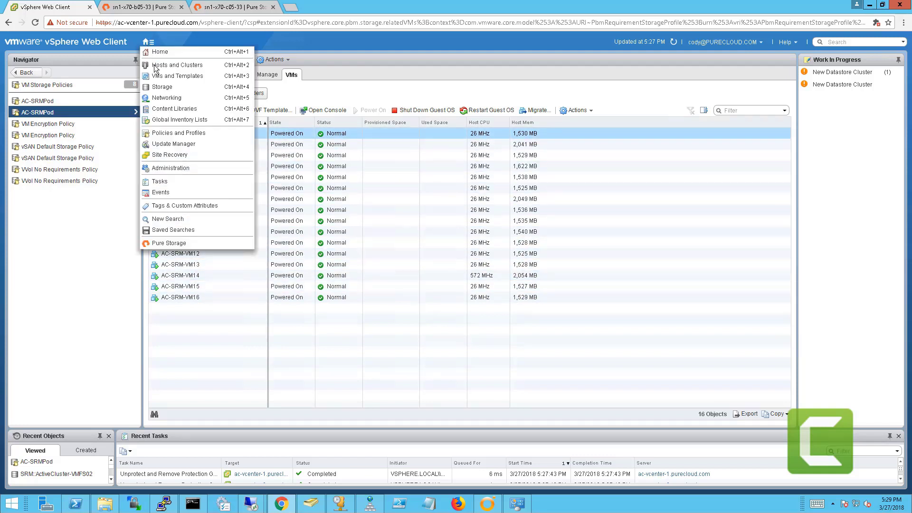
click(181, 158)
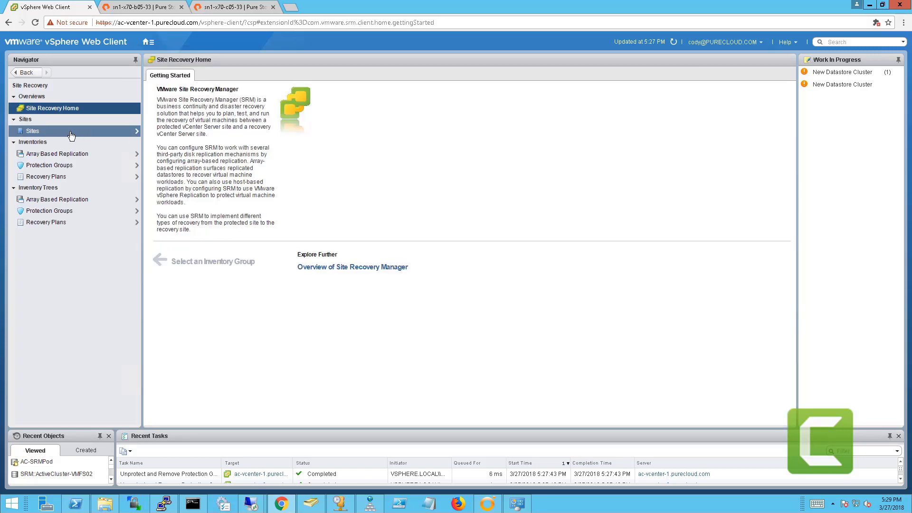
Inspect the x70-a array pair's SRM::ActiveCluster-VMFS01 and VMFS02 devices, then return to Site Recovery
click(76, 155)
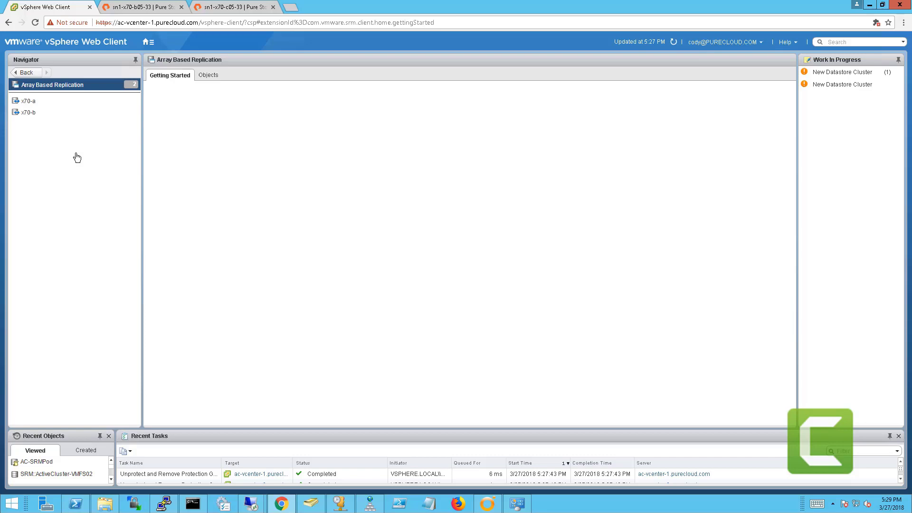
click(51, 101)
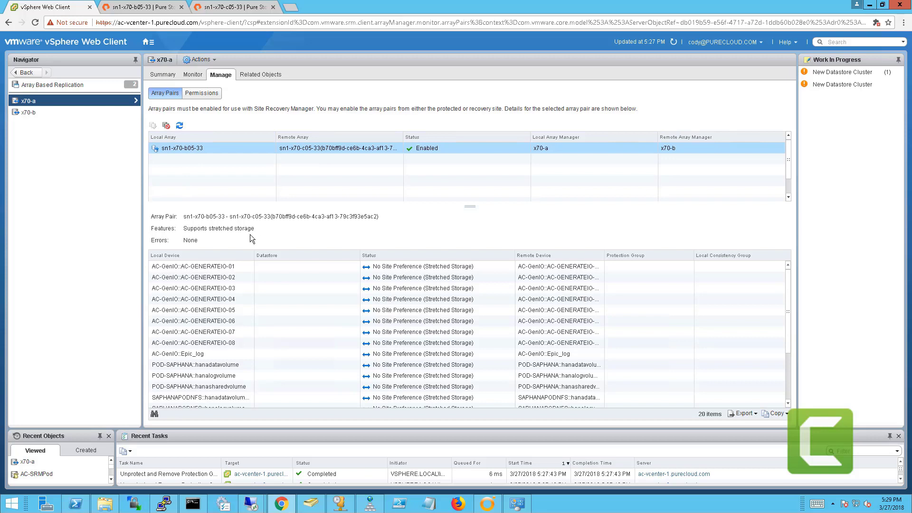
scroll(324, 305, down, 3)
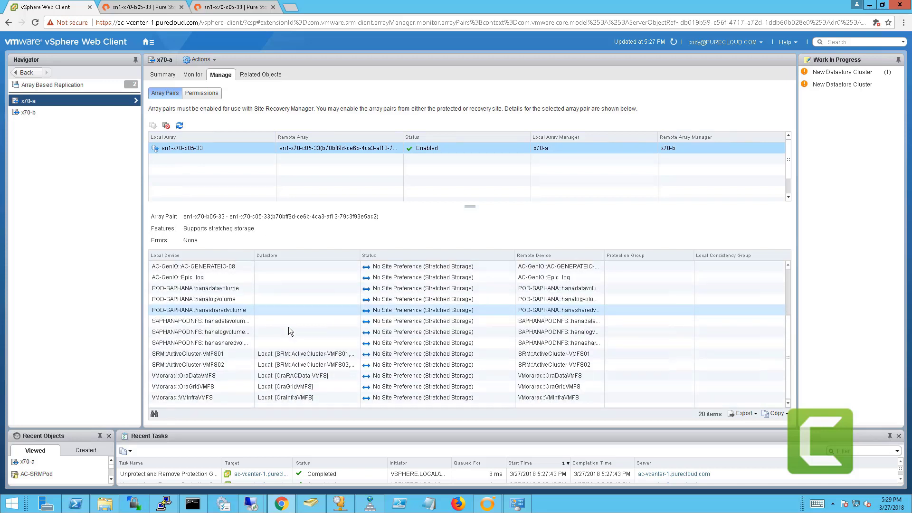
click(273, 357)
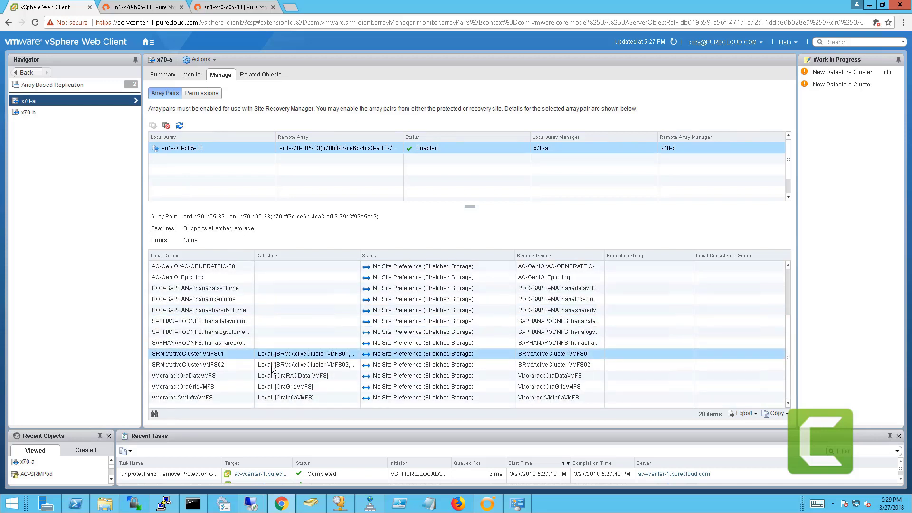
click(273, 368)
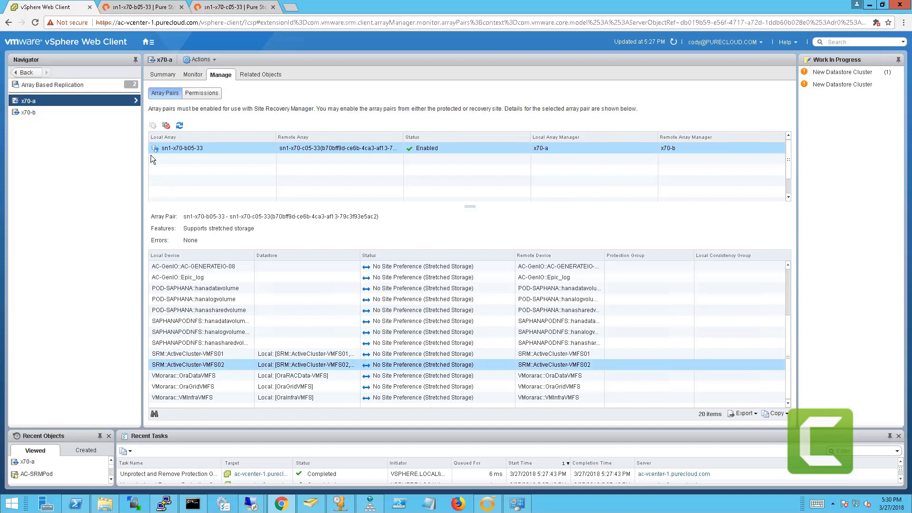
click(148, 41)
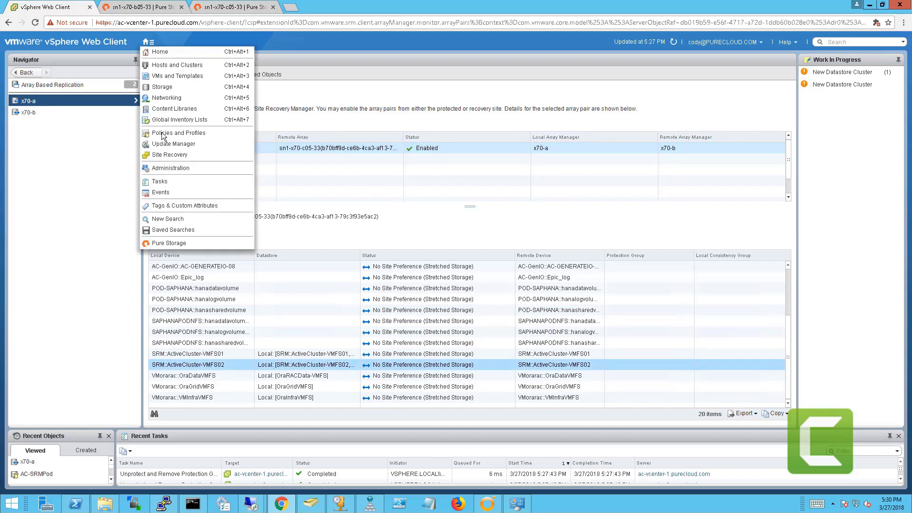
click(162, 155)
Create a storage-policy protection group named AC-PG that includes the AC-SRMPod policy
click(70, 166)
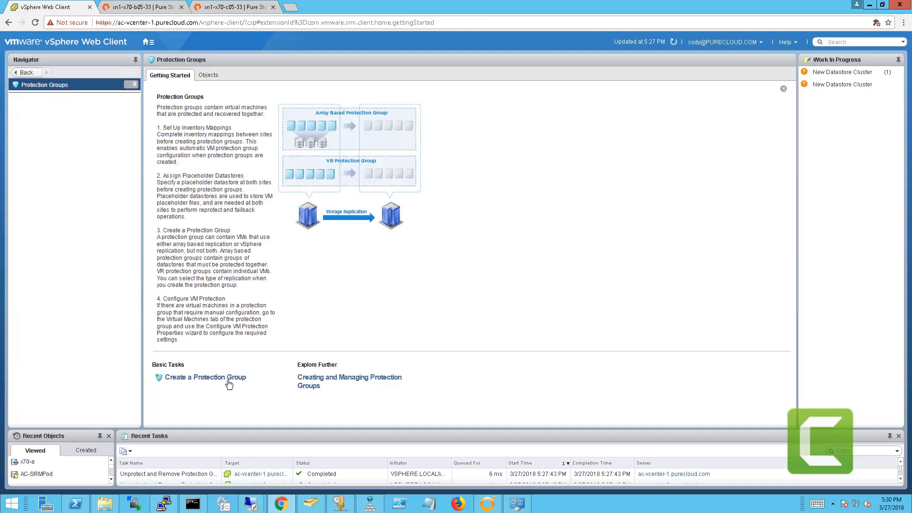
click(228, 383)
click(465, 189)
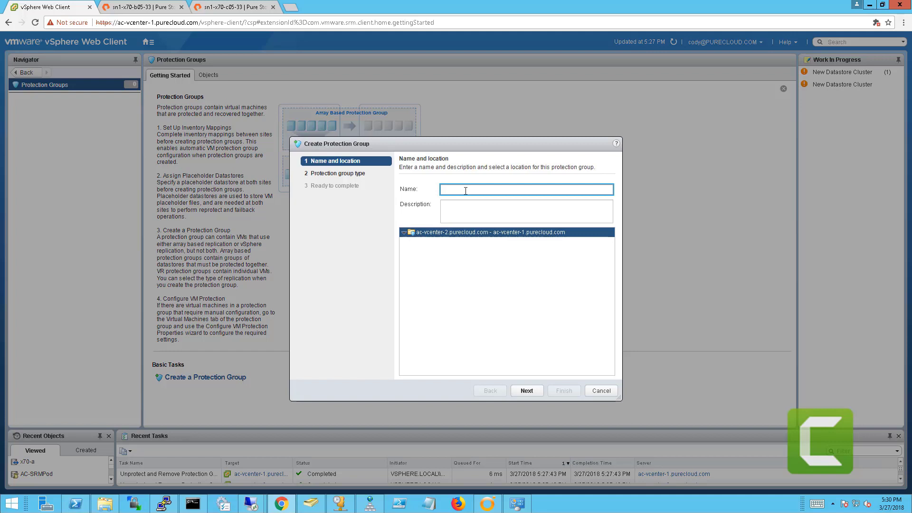
text(AC-PG)
key(Return)
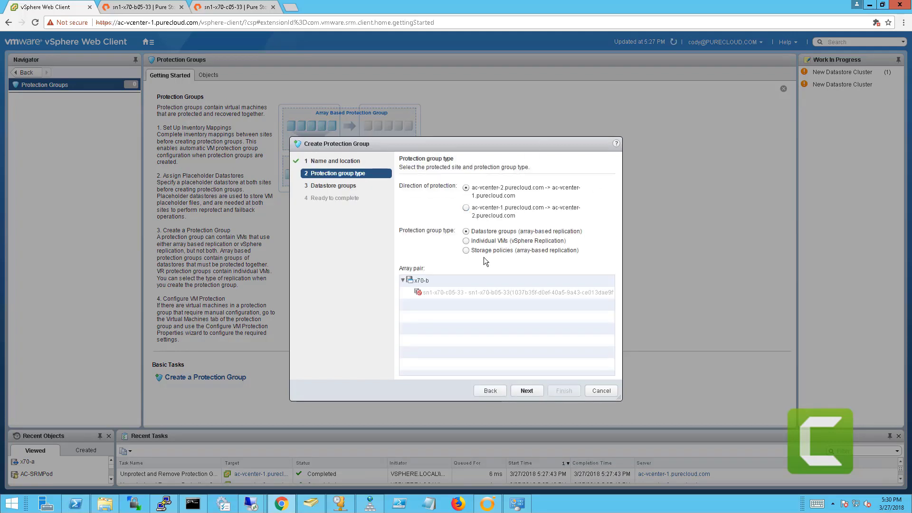
click(484, 250)
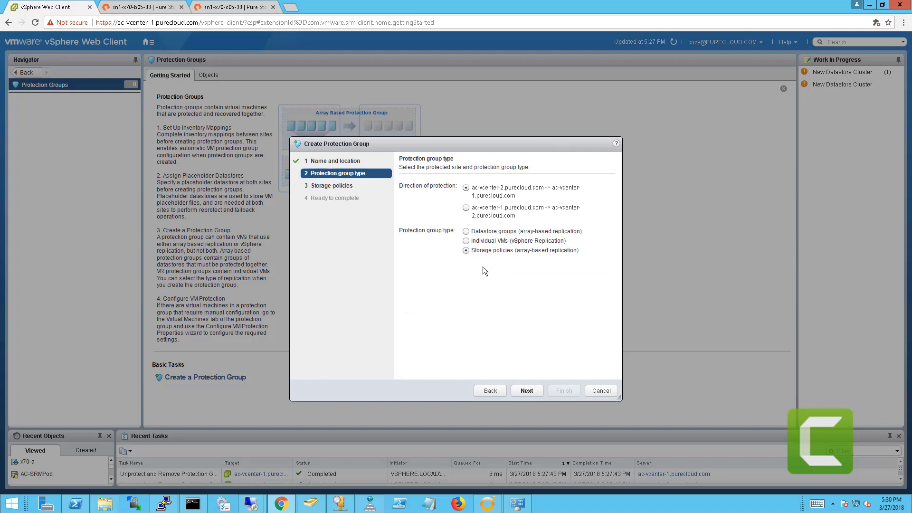
click(528, 389)
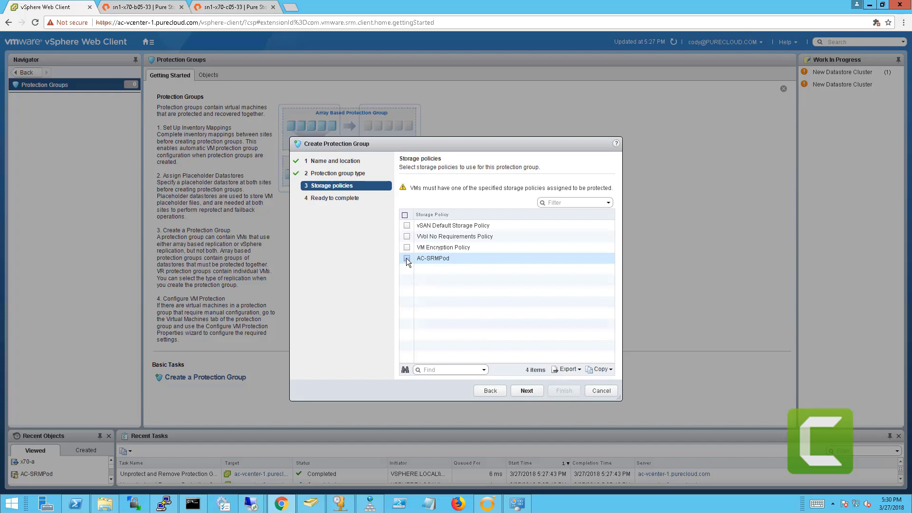
click(406, 257)
click(527, 390)
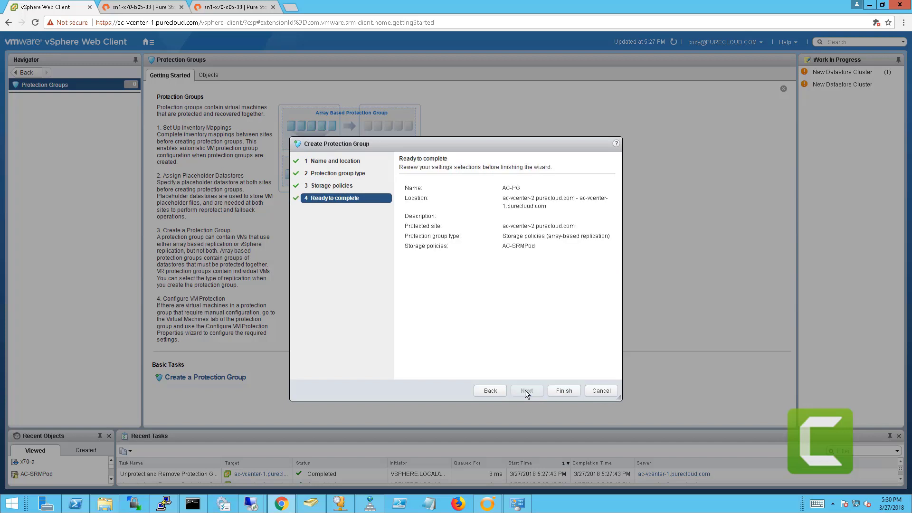
click(564, 391)
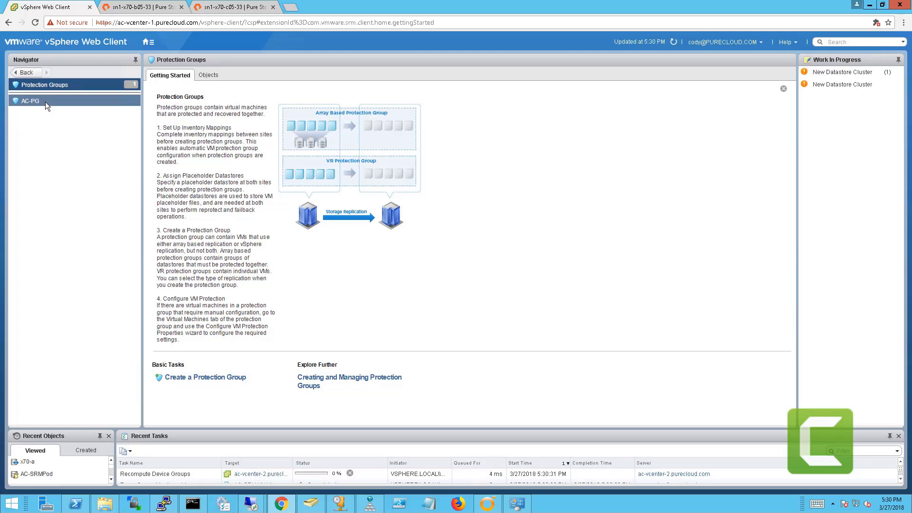
Review the sixteen AC-SRM VMs protected by AC-PG, then open the Recovery Plans inventory
click(45, 103)
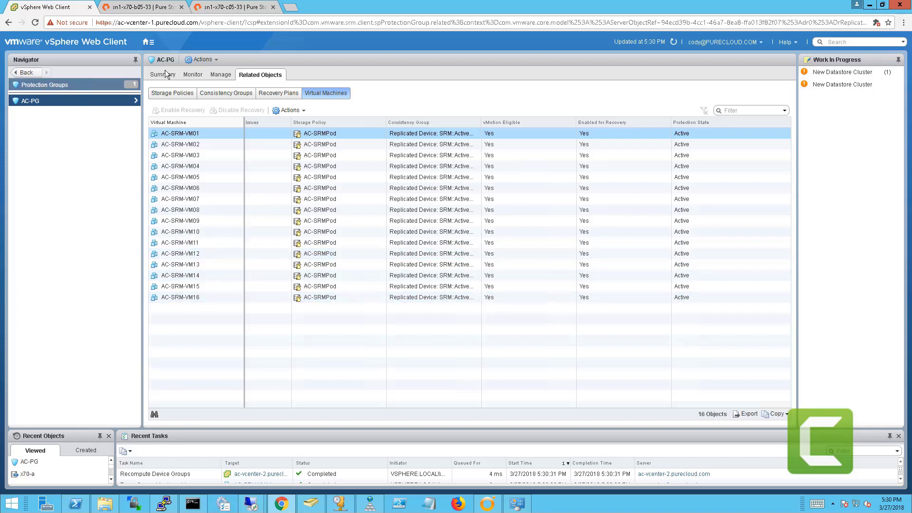
click(26, 73)
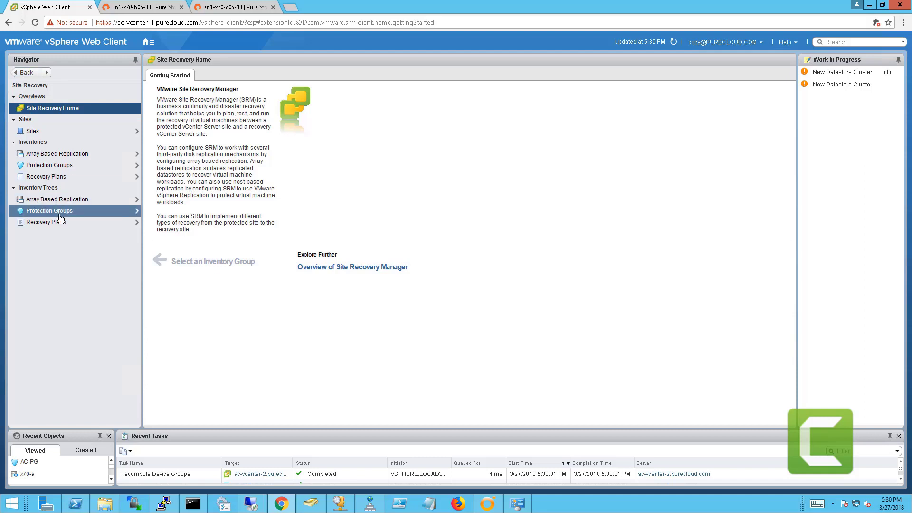
click(57, 221)
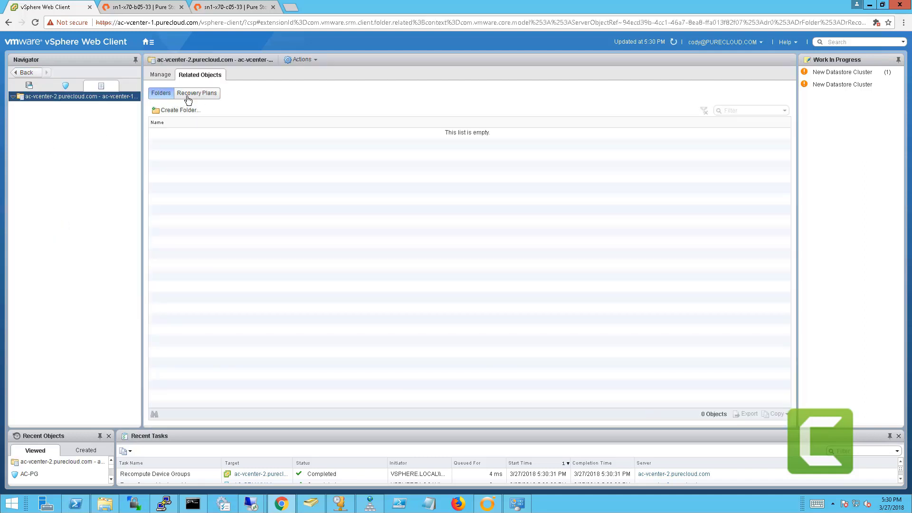
Start a new recovery plan for the site pair and name it AC-RP
click(194, 94)
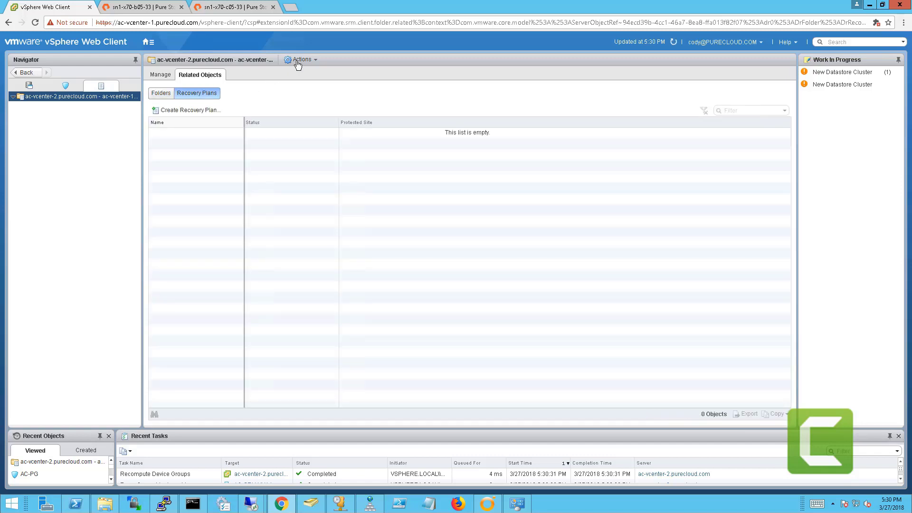
click(296, 60)
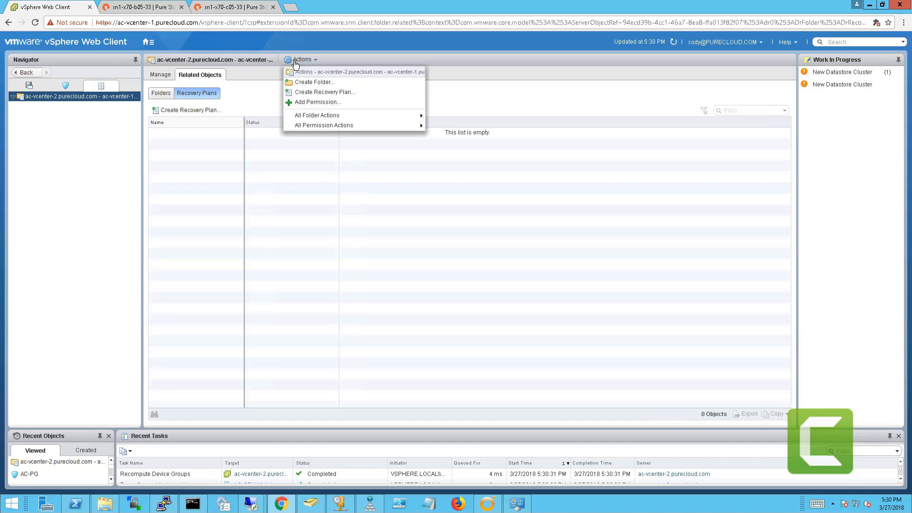
click(307, 93)
click(402, 184)
text(AC-RP)
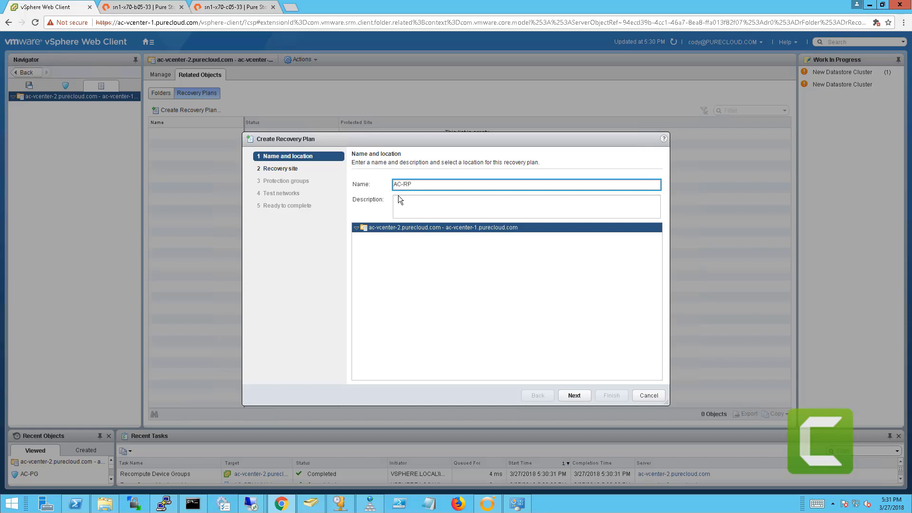
key(Return)
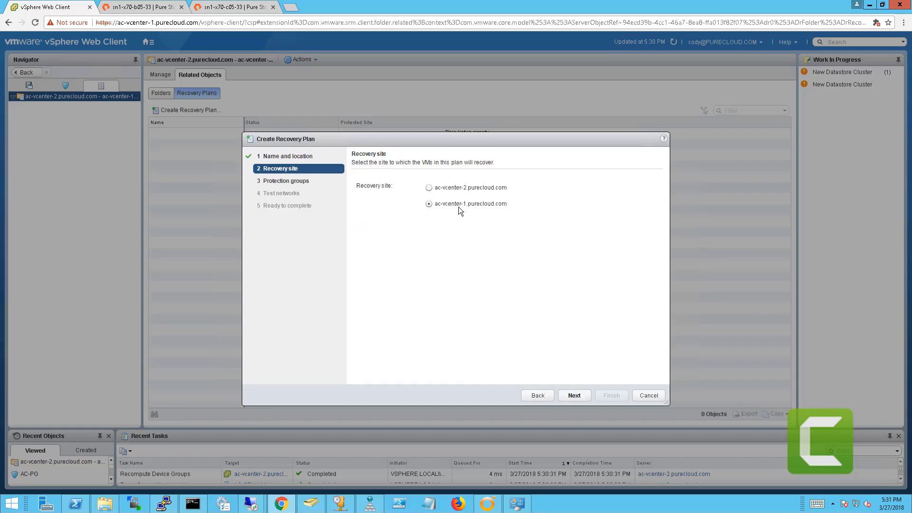
Add the AC-PG storage policy protection group to AC-RP and finish the plan
click(573, 395)
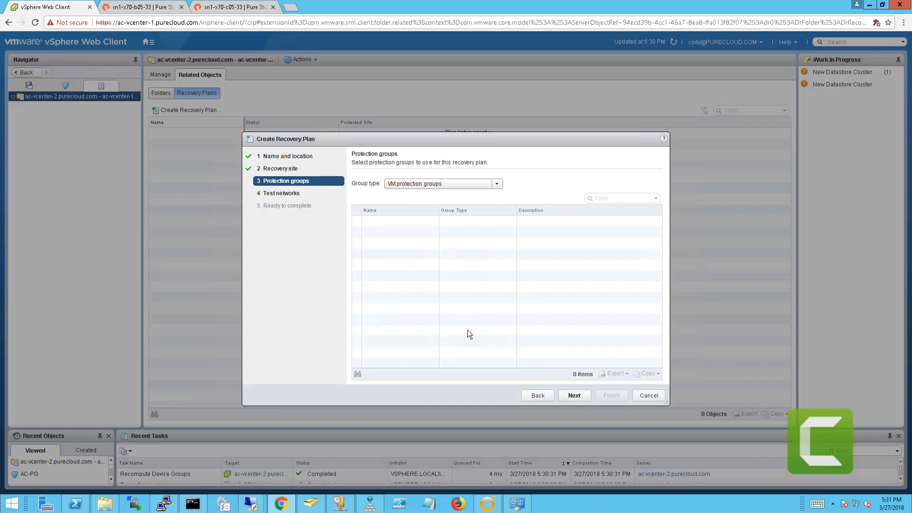
click(426, 184)
click(440, 205)
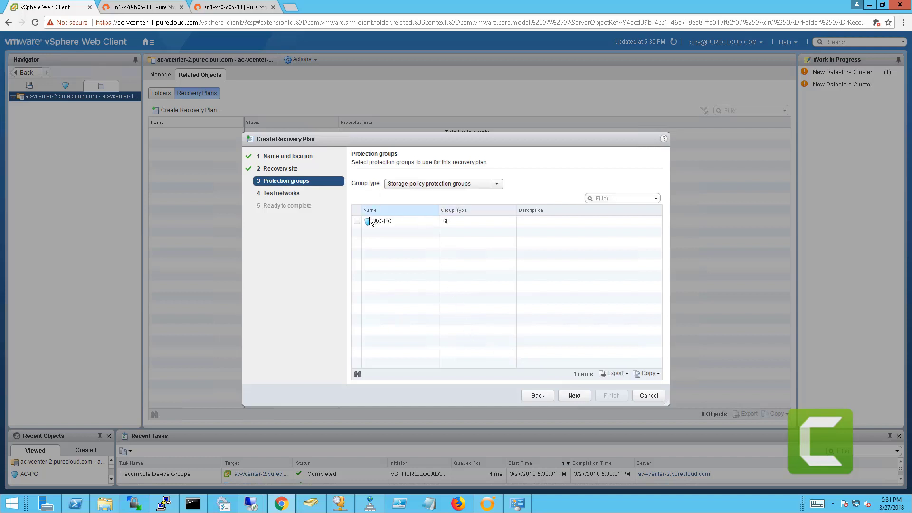
click(357, 221)
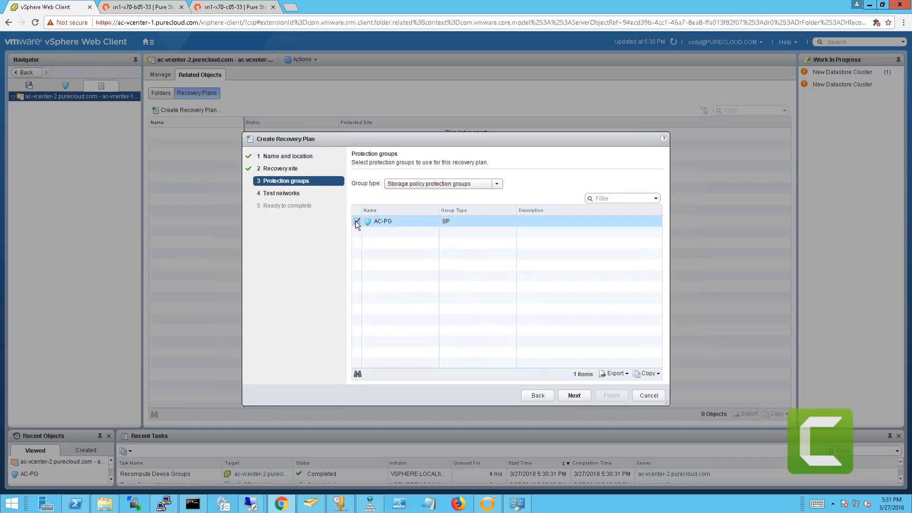
click(572, 394)
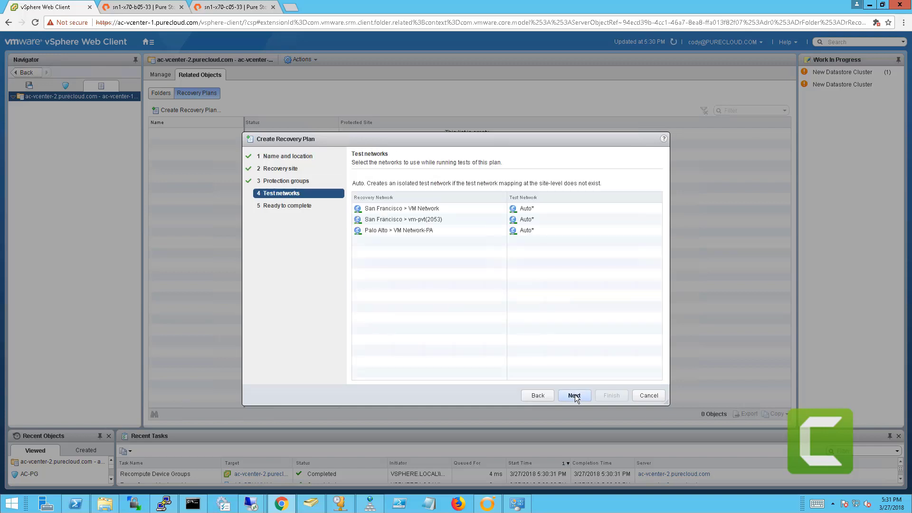
click(574, 395)
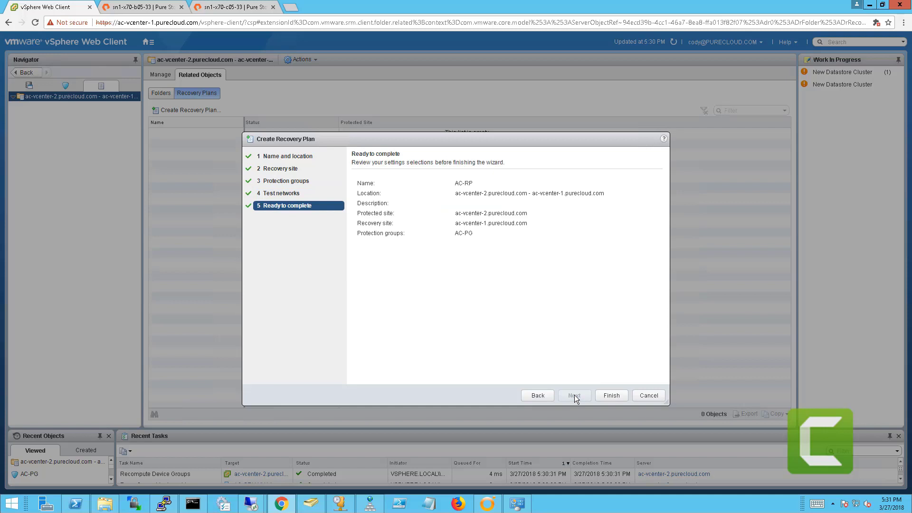
click(604, 397)
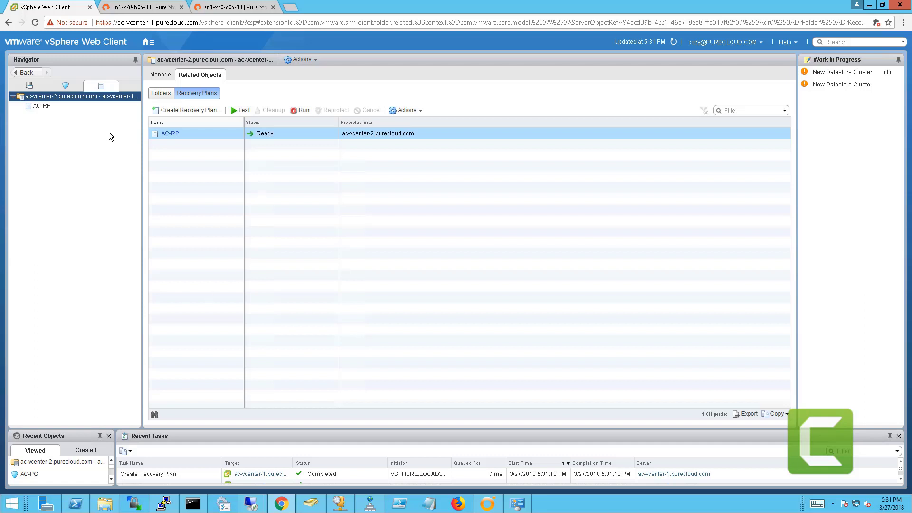
Enable 'Use vMotion for planned migration' in AC-SRM-VM01's recovery properties within AC-RP
click(171, 134)
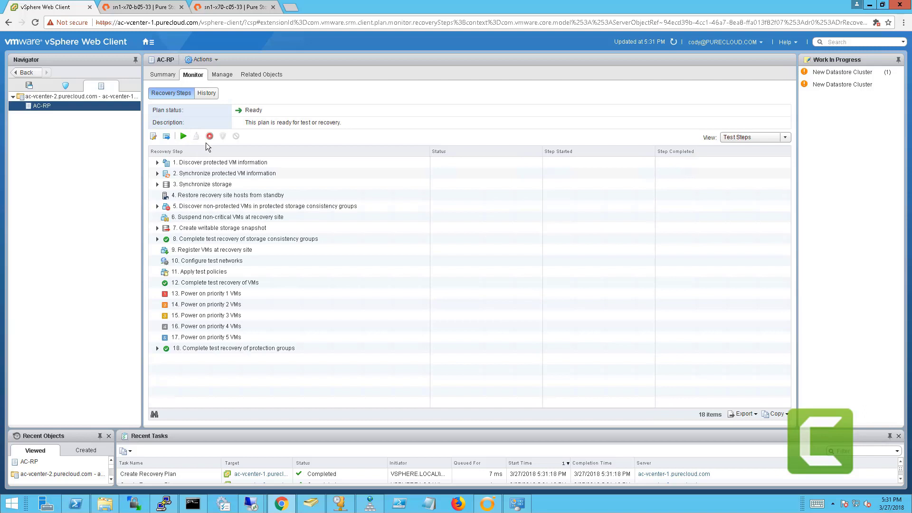
click(255, 76)
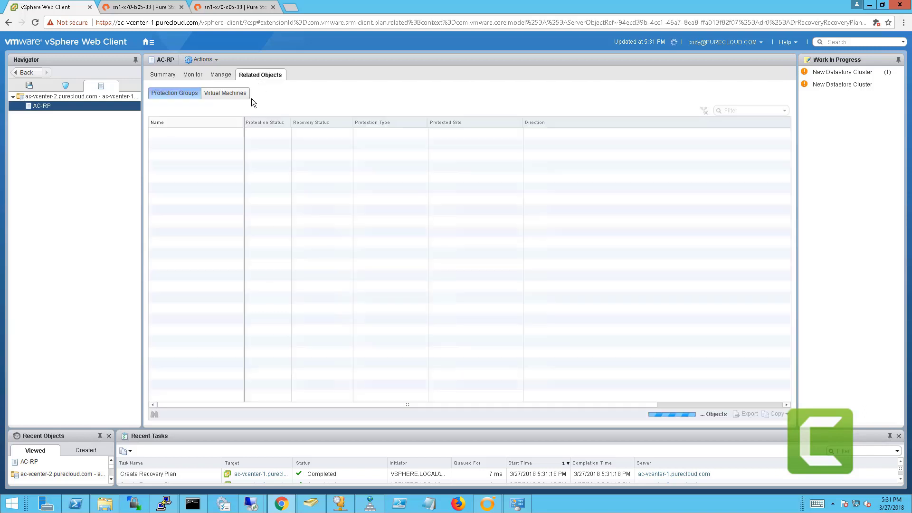
click(219, 101)
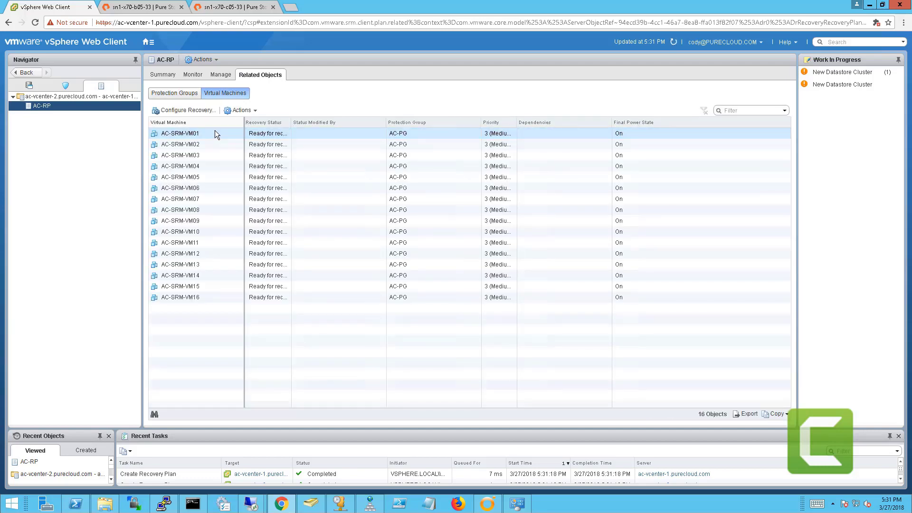
click(203, 135)
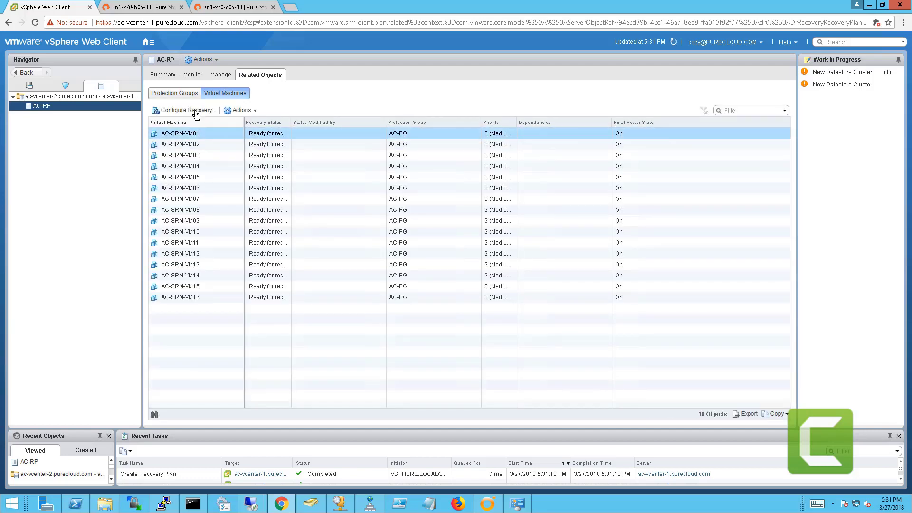
click(196, 114)
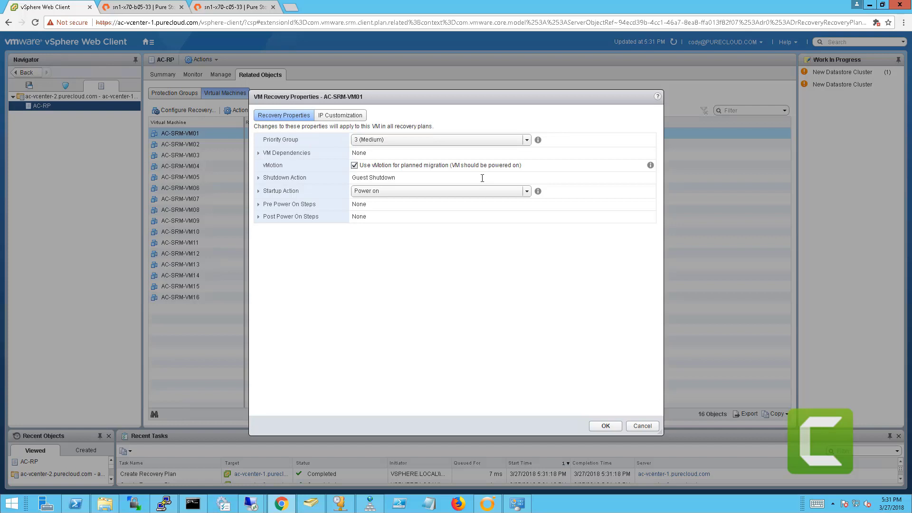
click(605, 426)
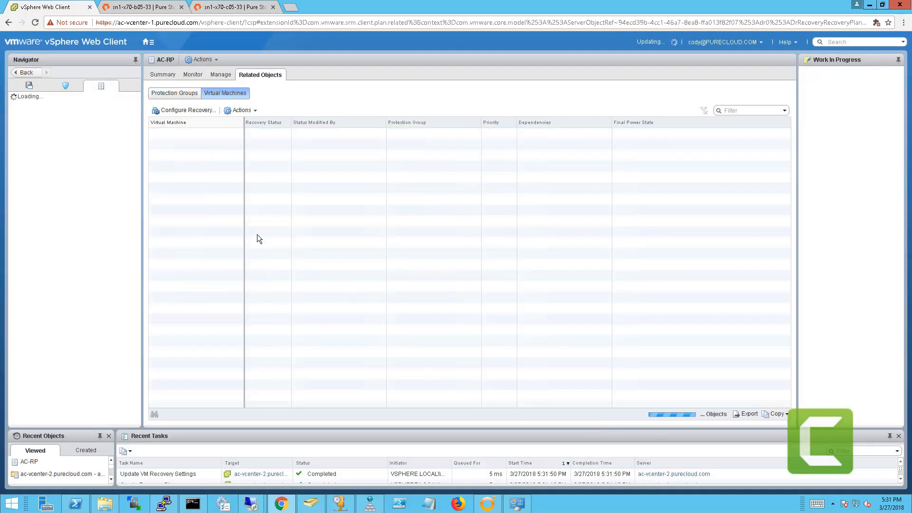
Launch AC-RP recovery as a planned migration with vMotion, acknowledging the datacenter-change warning
click(200, 74)
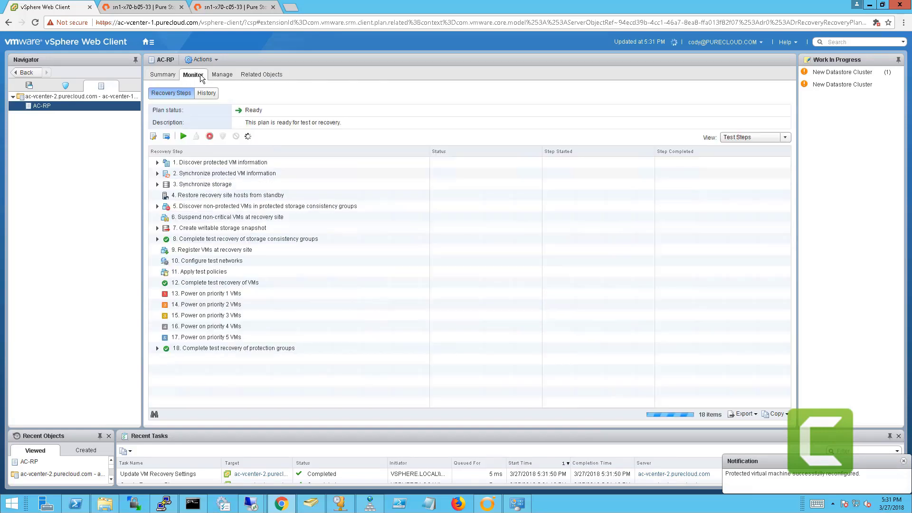
click(211, 138)
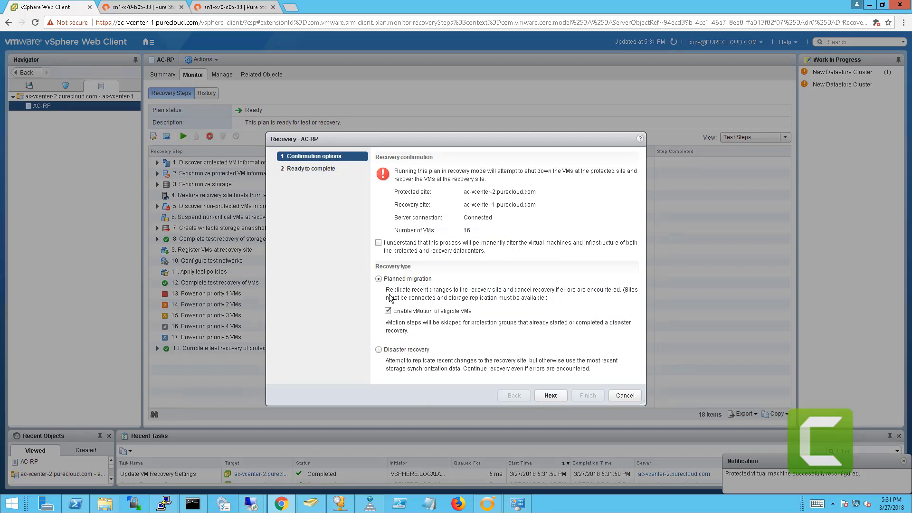
click(413, 243)
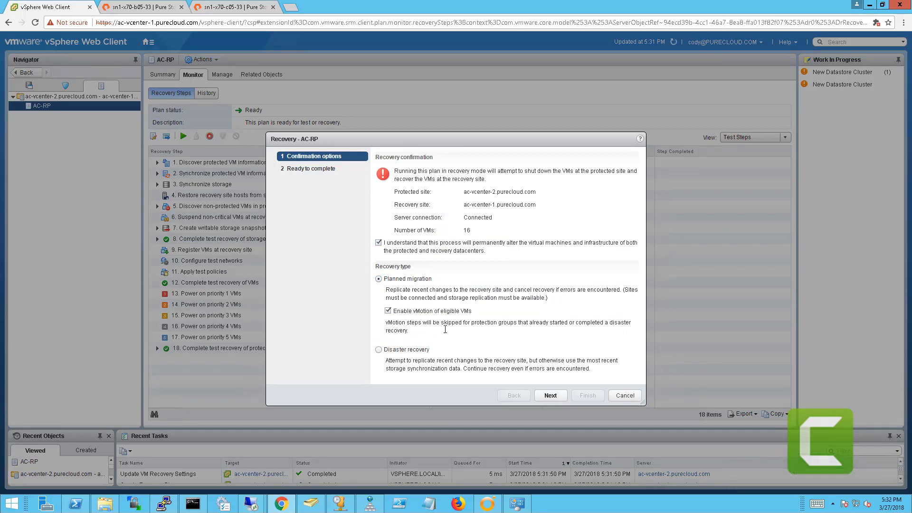
click(547, 401)
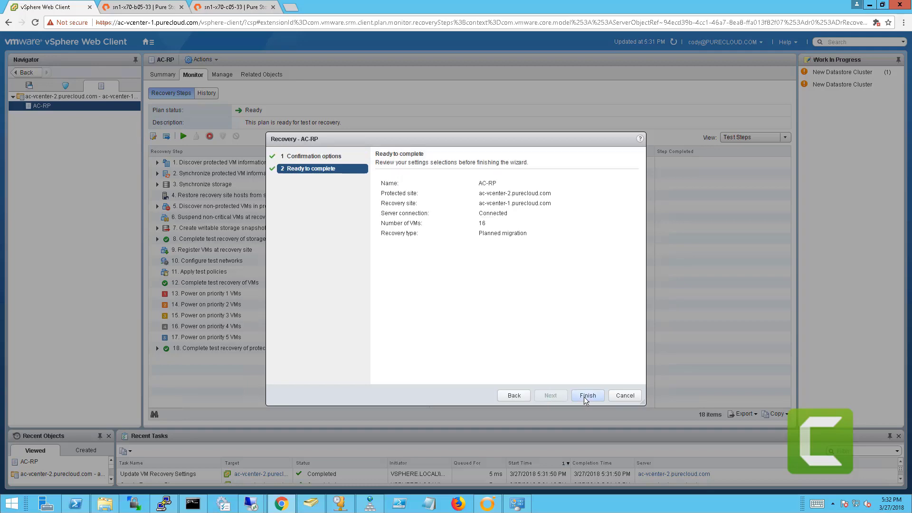
click(585, 397)
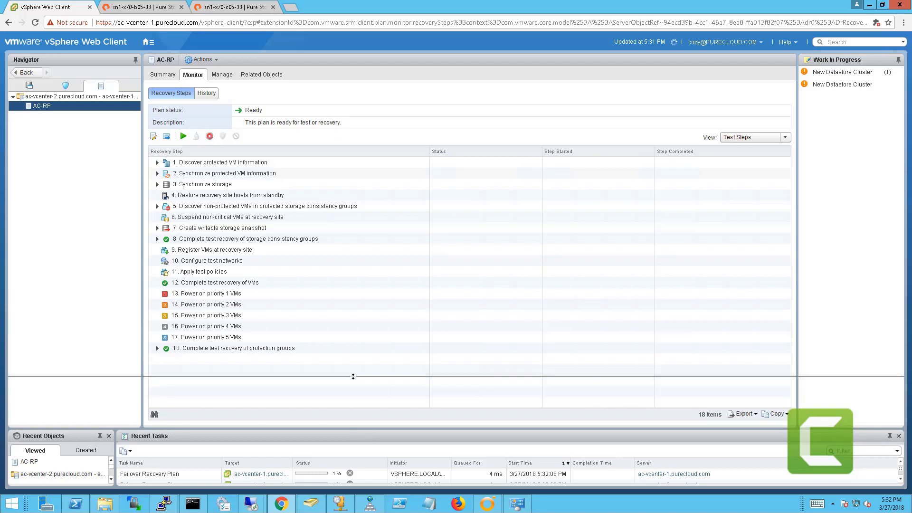
Enlarge the Recent Tasks pane and inspect a recovery step of the running AC-RP migration
drag(343, 290, 336, 286)
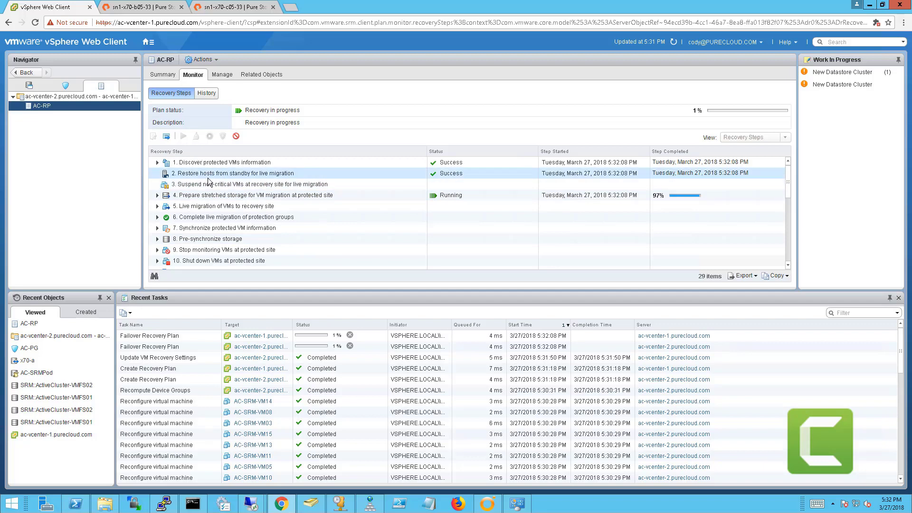
click(228, 206)
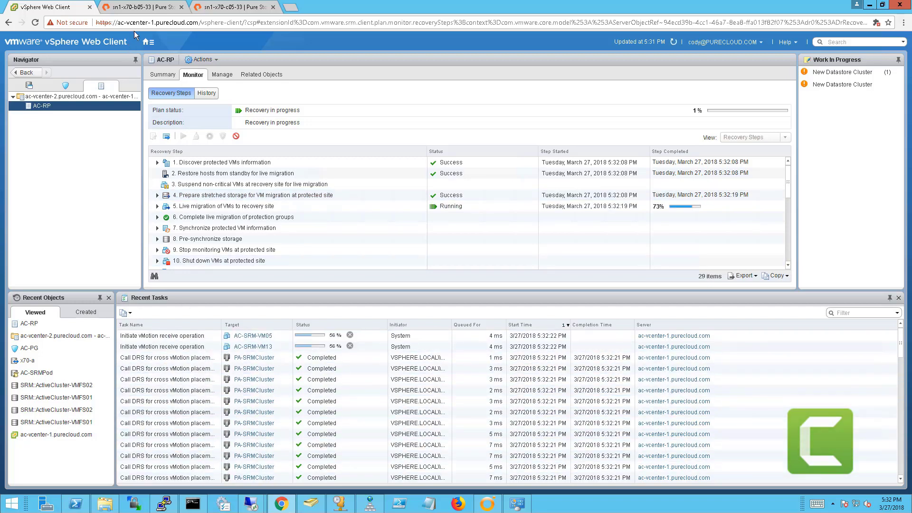
Switch to the Hosts and Clusters inventory and enlarge the summary area to see the AC-SRM VMs
click(146, 43)
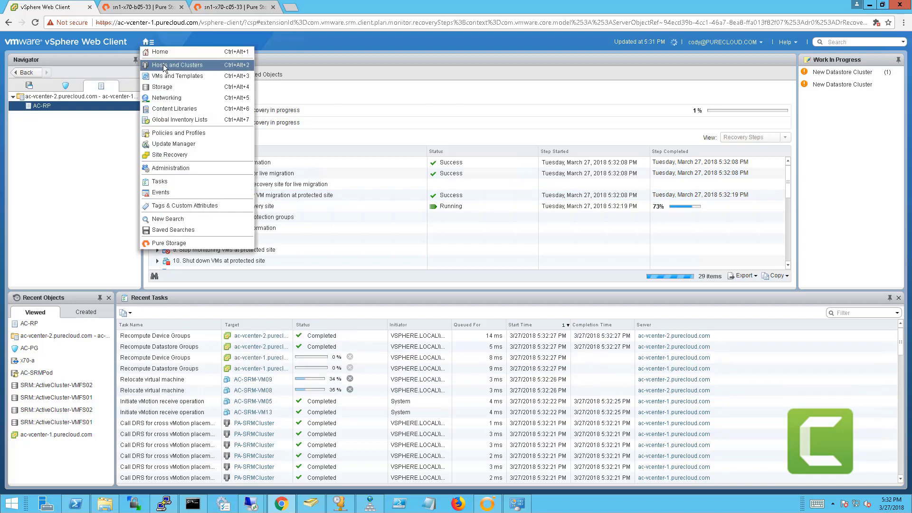
click(163, 65)
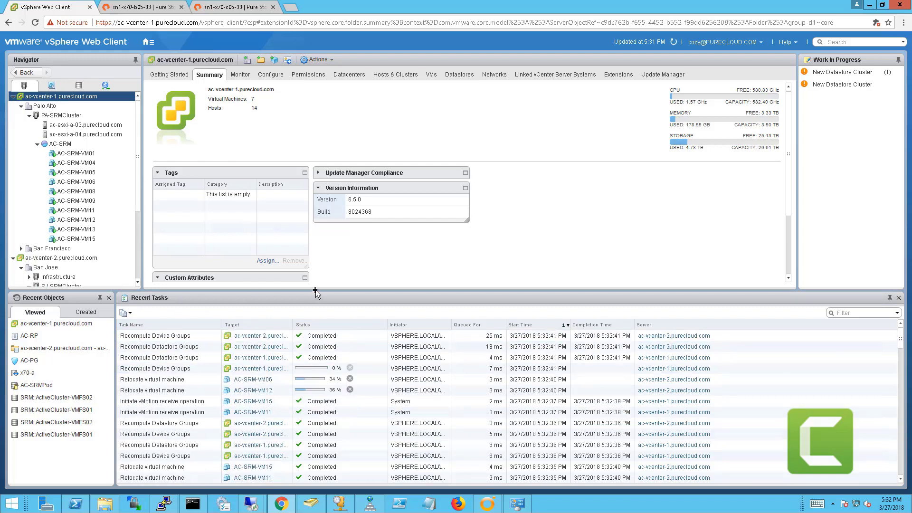
drag(316, 293, 316, 354)
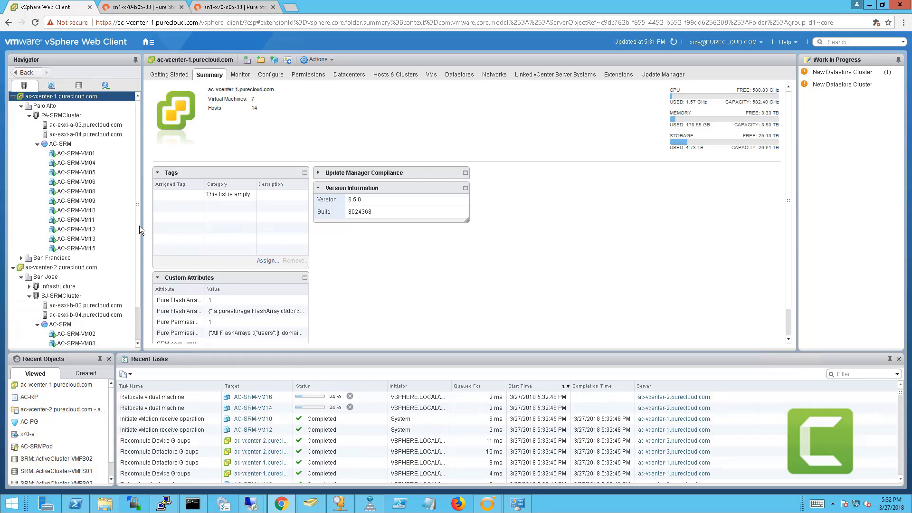
scroll(135, 263, down, 3)
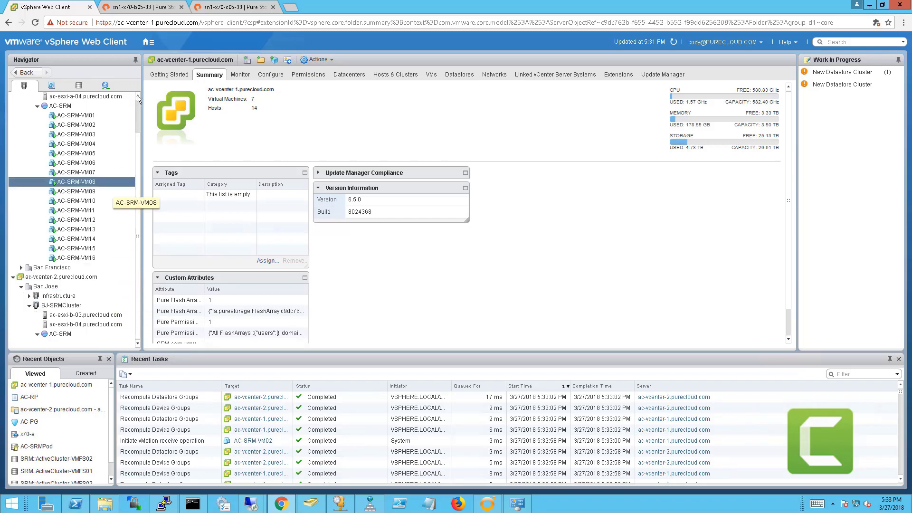
click(148, 42)
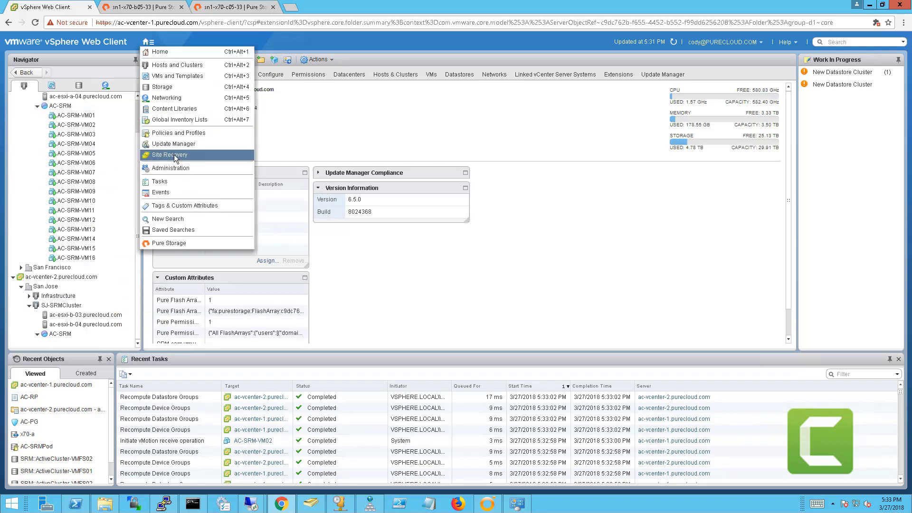
Open recovery plan AC-RP from the Site Recovery Recovery Plans list to follow its steps
click(199, 155)
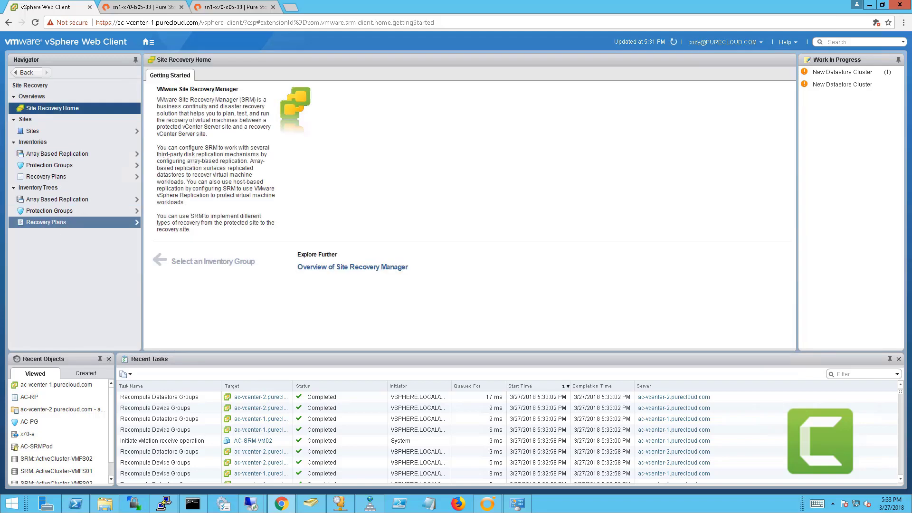
click(71, 223)
click(64, 109)
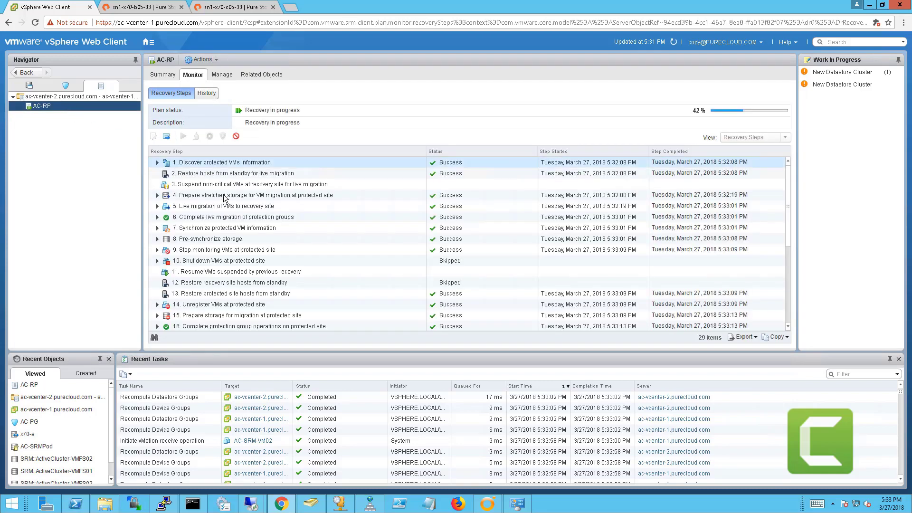
scroll(409, 250, down, 5)
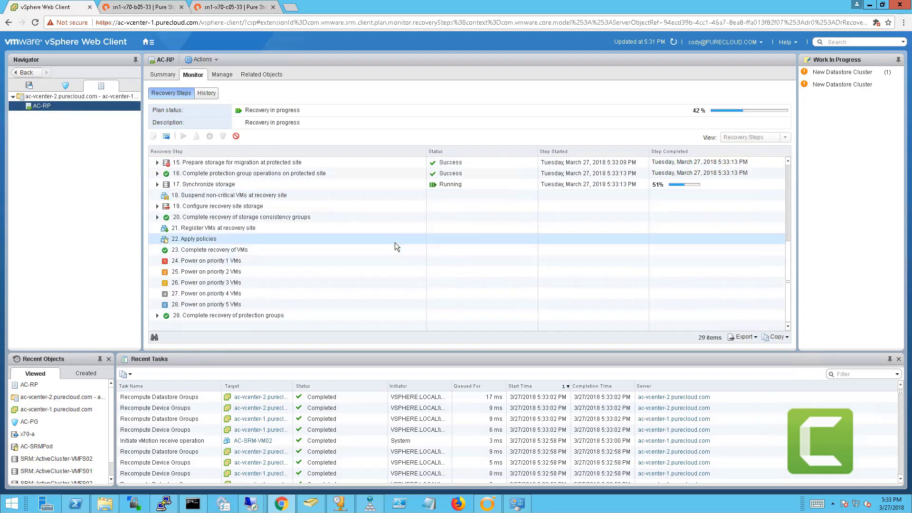
scroll(392, 242, up, 1)
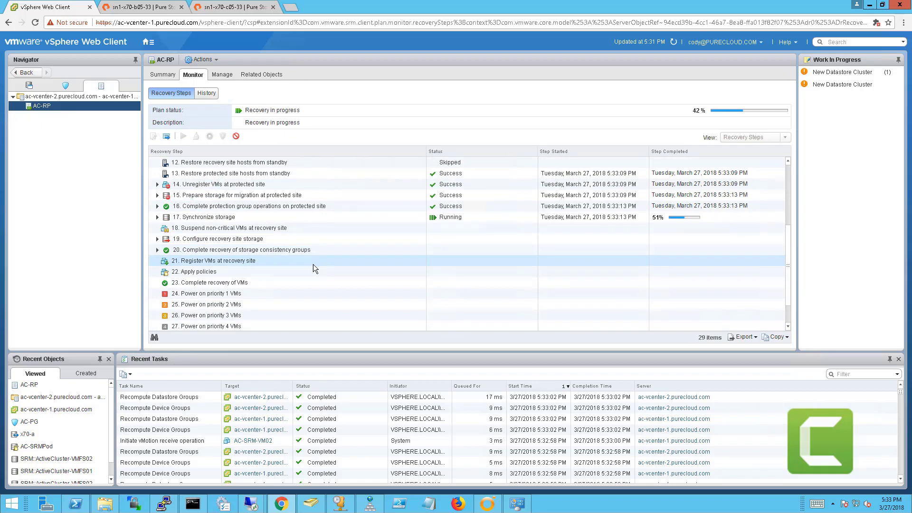
scroll(310, 268, down, 1)
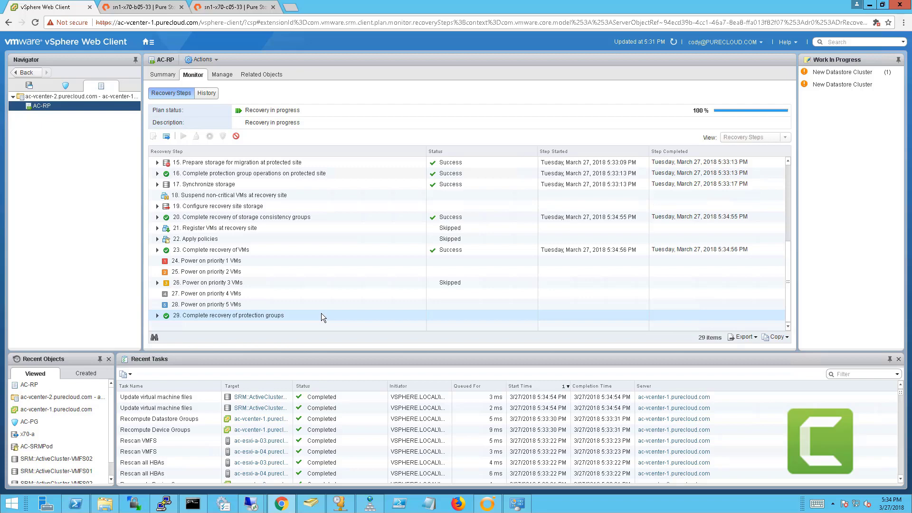
scroll(392, 205, up, 5)
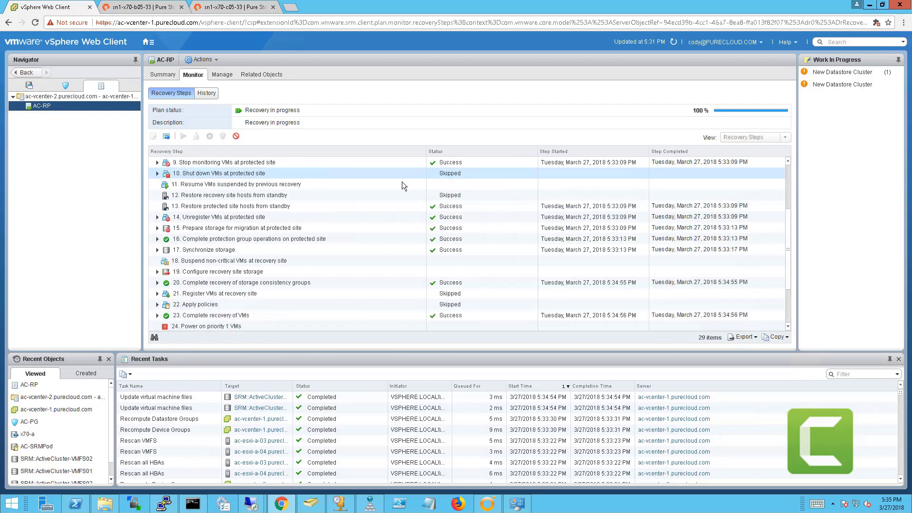
scroll(391, 221, up, 1)
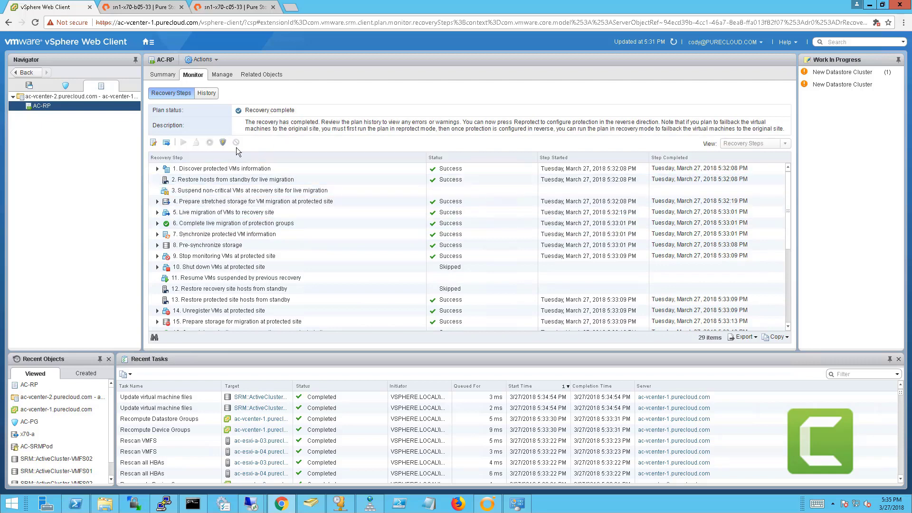
Launch reprotect on AC-RP, acknowledging it cannot be undone, and open its progress view
click(226, 146)
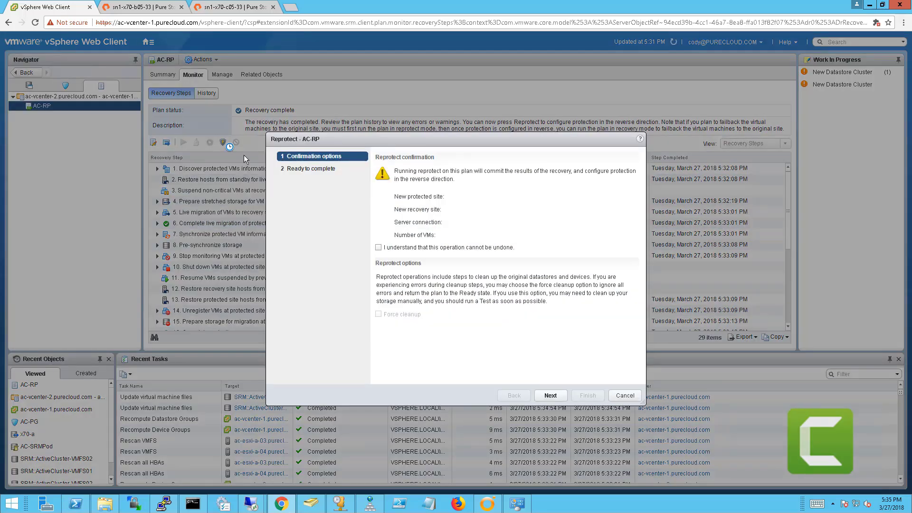
click(396, 248)
click(551, 395)
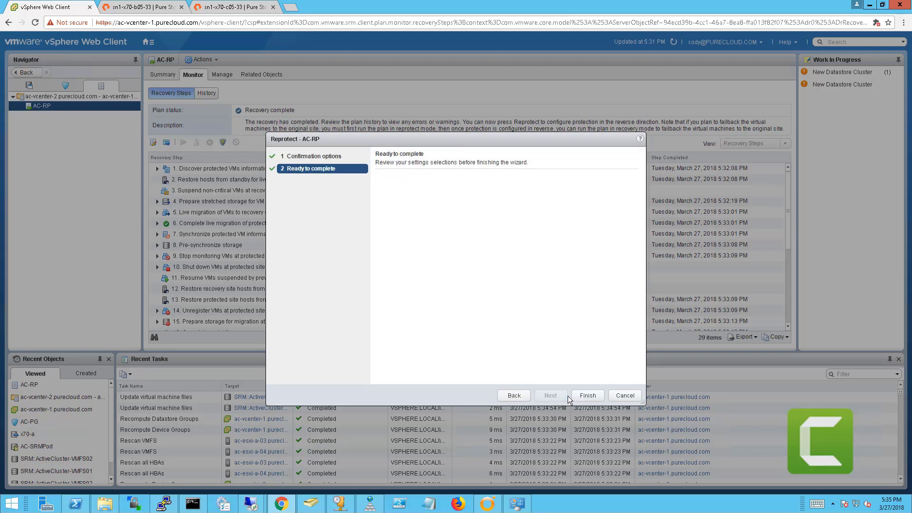
click(587, 395)
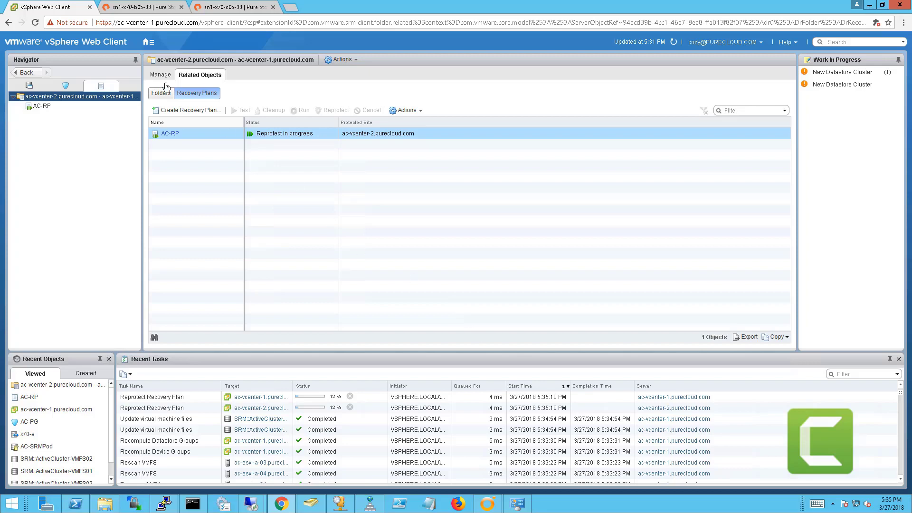
click(172, 134)
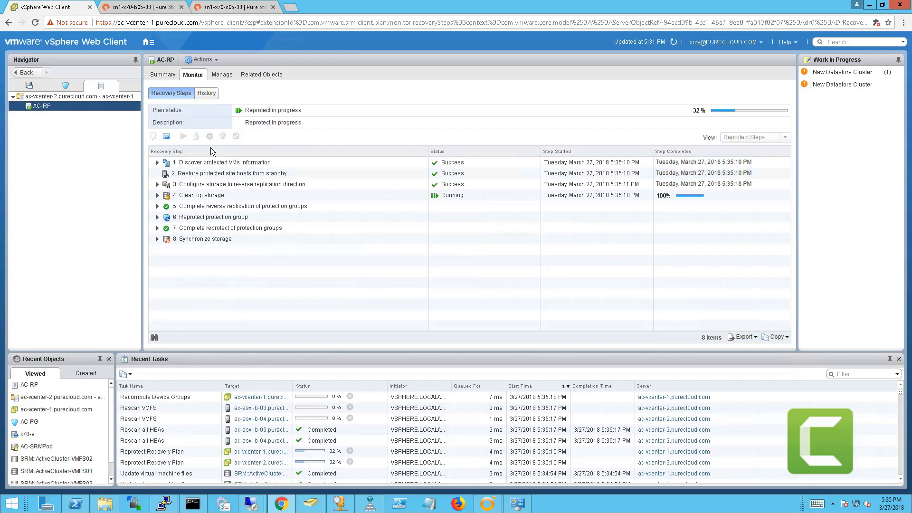